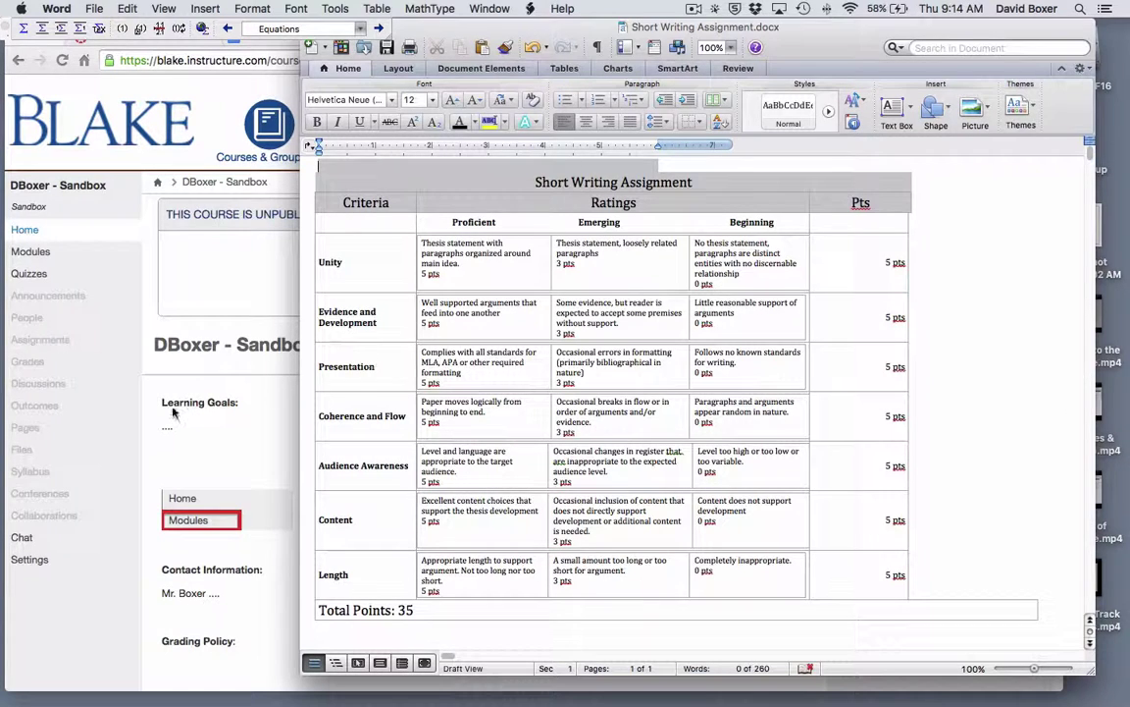
Bring the Chrome window with the Canvas sandbox course home page in front of Word
click(180, 371)
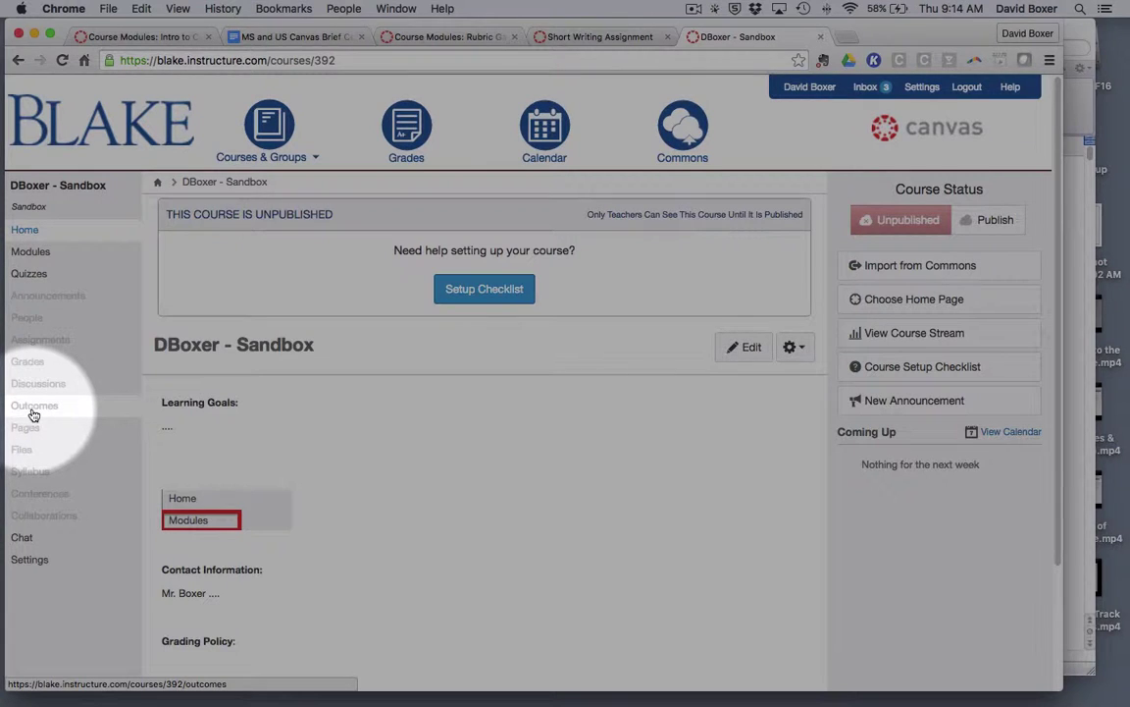
Go to the course's Outcomes and open Manage Rubrics to list the existing rubrics
click(33, 412)
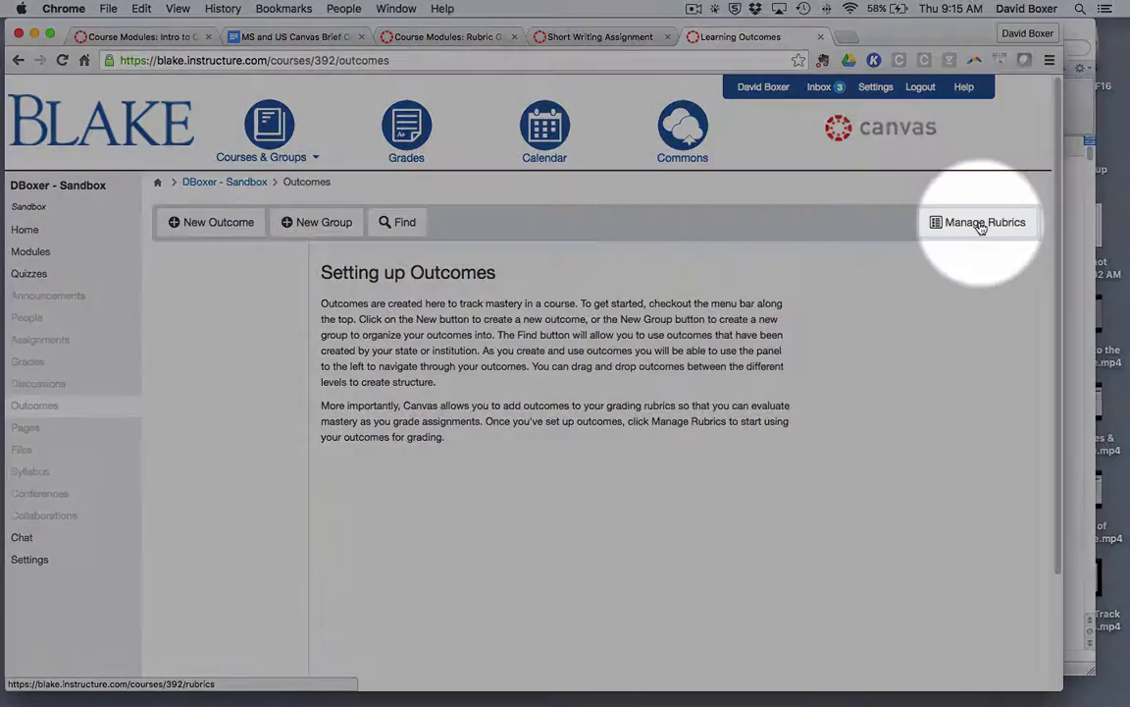
click(981, 224)
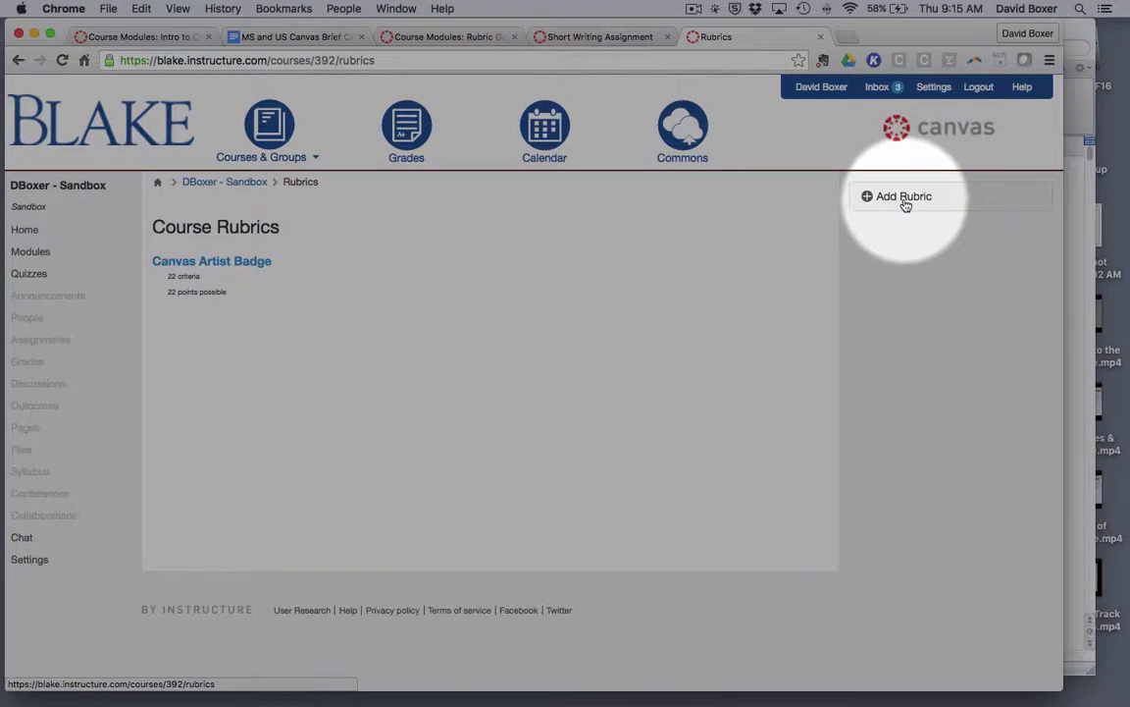
Add a new rubric titled 'Short Writing Assignment Rubric', copying the title from the Word table
click(904, 199)
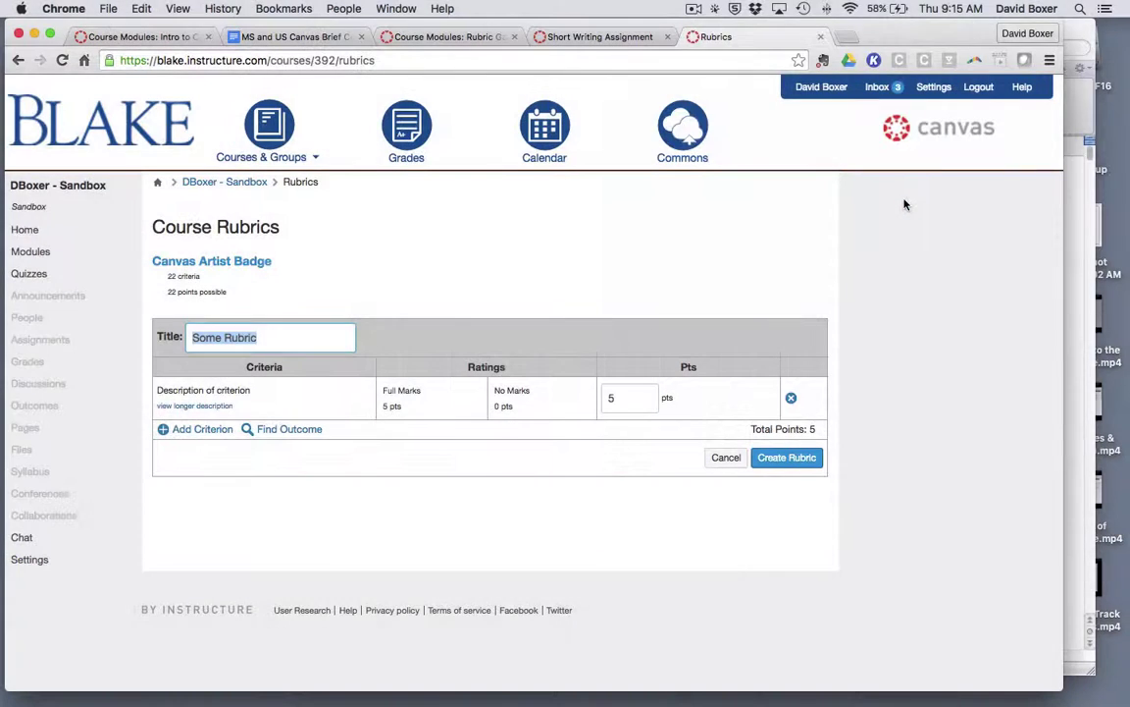
key(super+Tab)
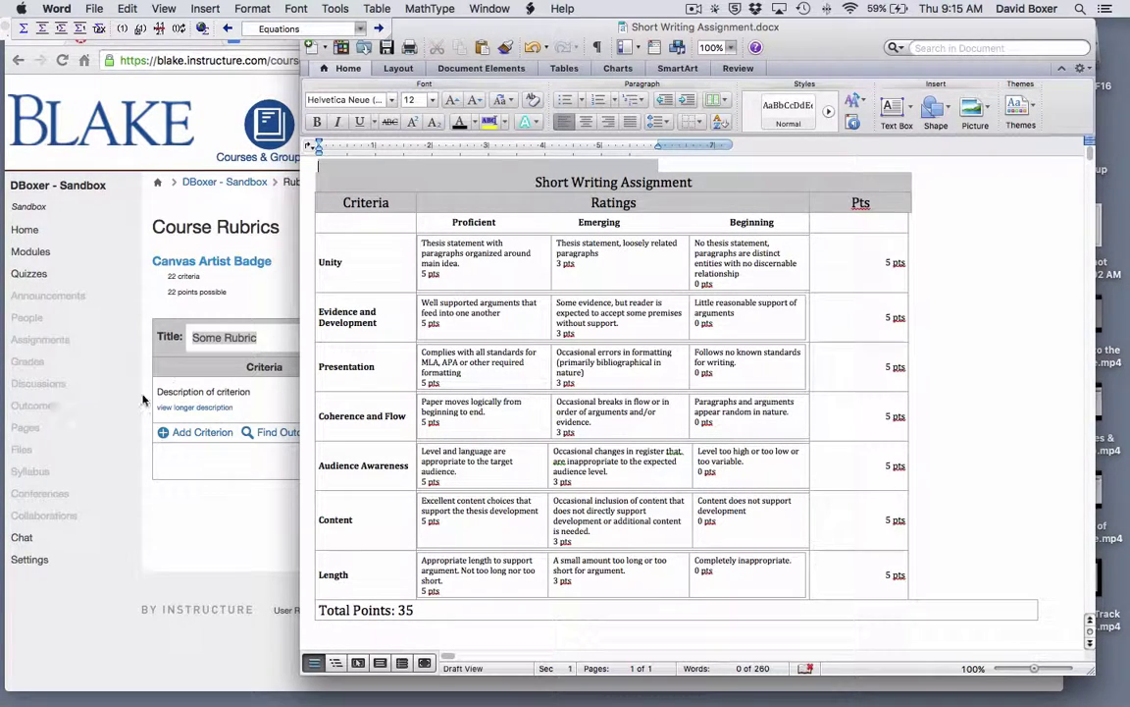
double_click(624, 182)
key(super+a)
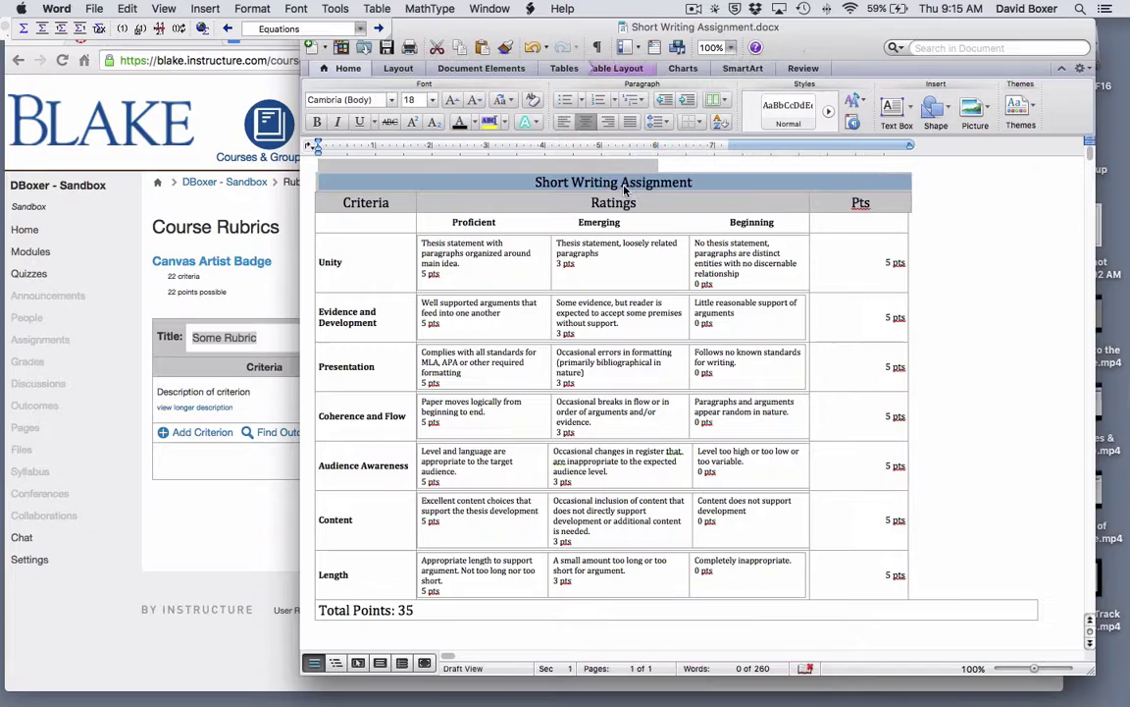
click(242, 339)
double_click(242, 339)
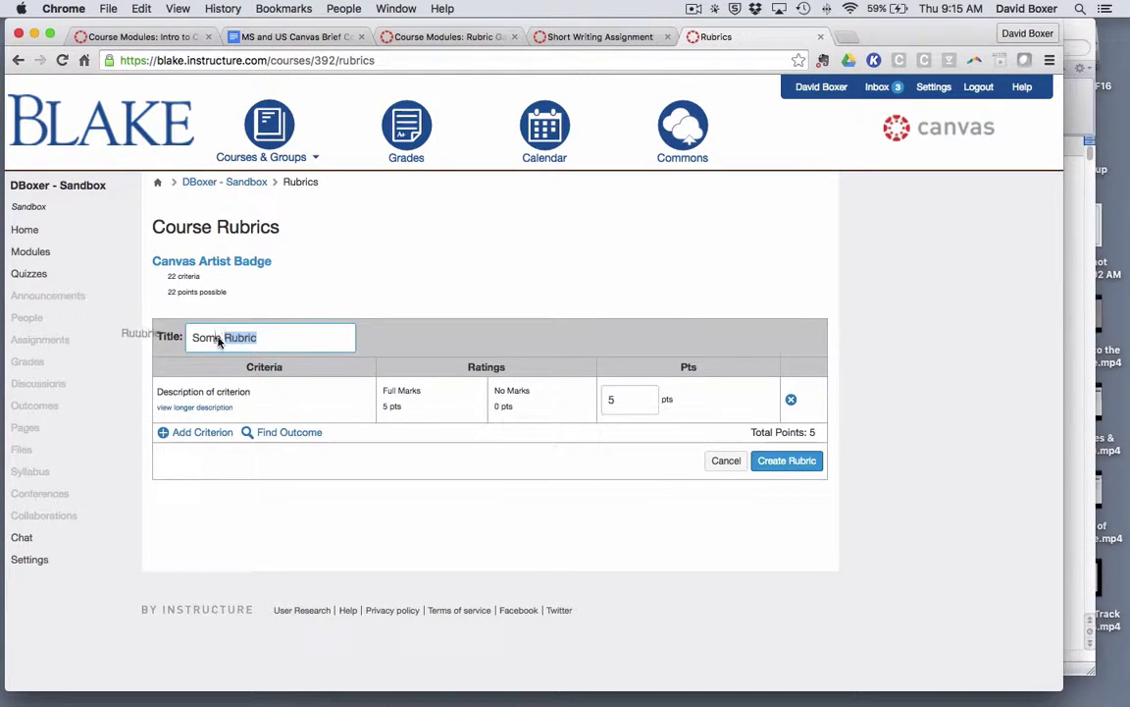
key(super+a)
text(Short Writing Assignment)
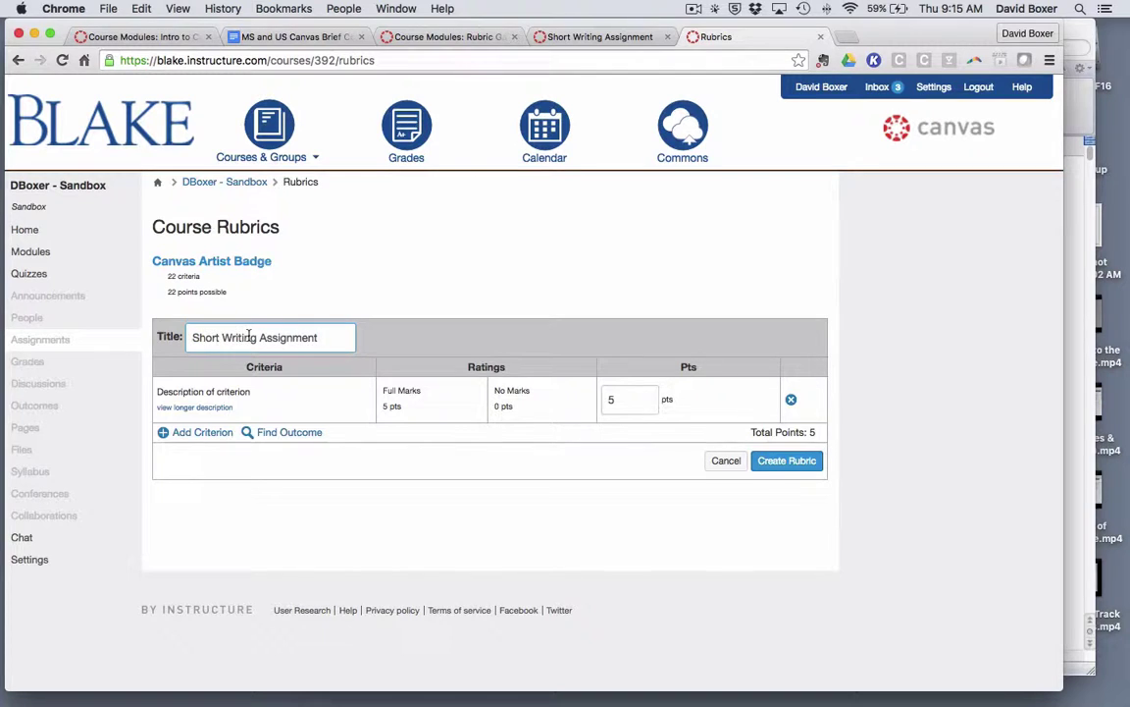
text(Rubric)
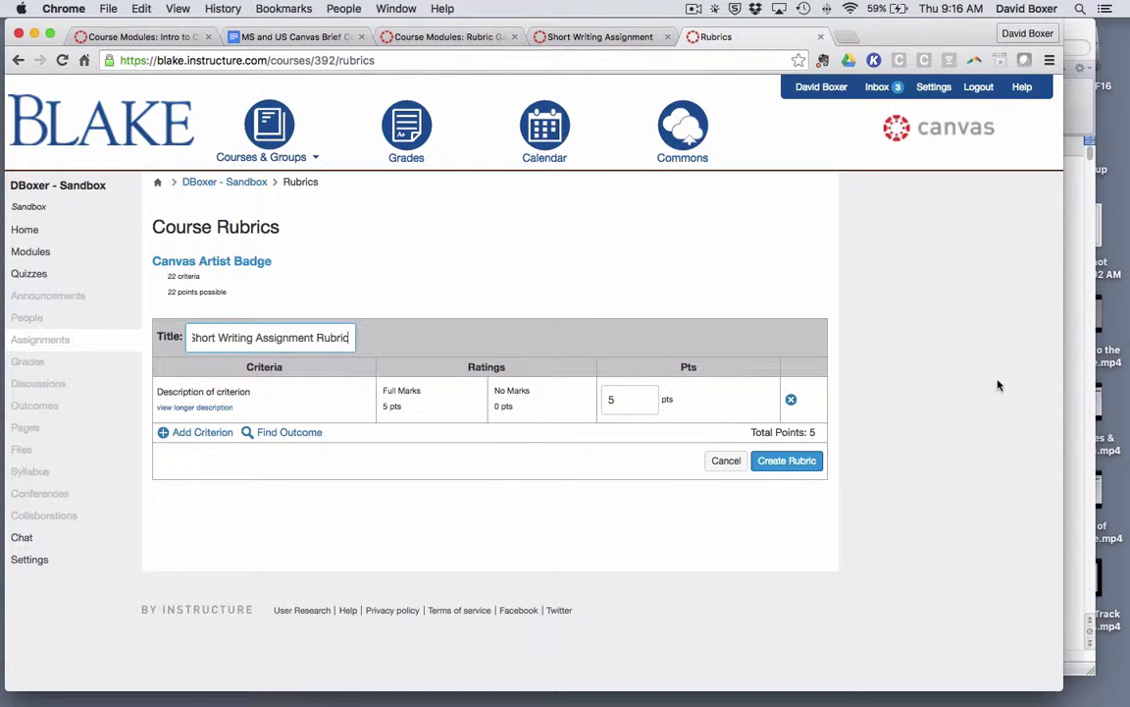
click(1087, 381)
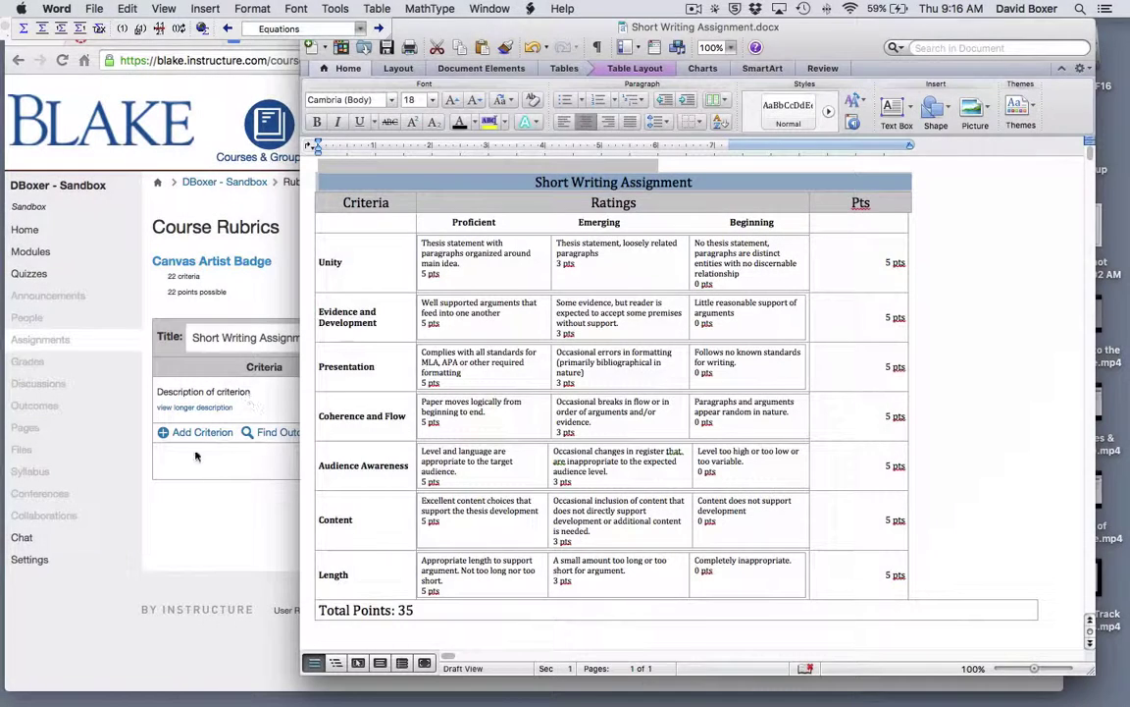
Insert a 3-point middle rating between Full Marks and No Marks on the first criterion
click(218, 474)
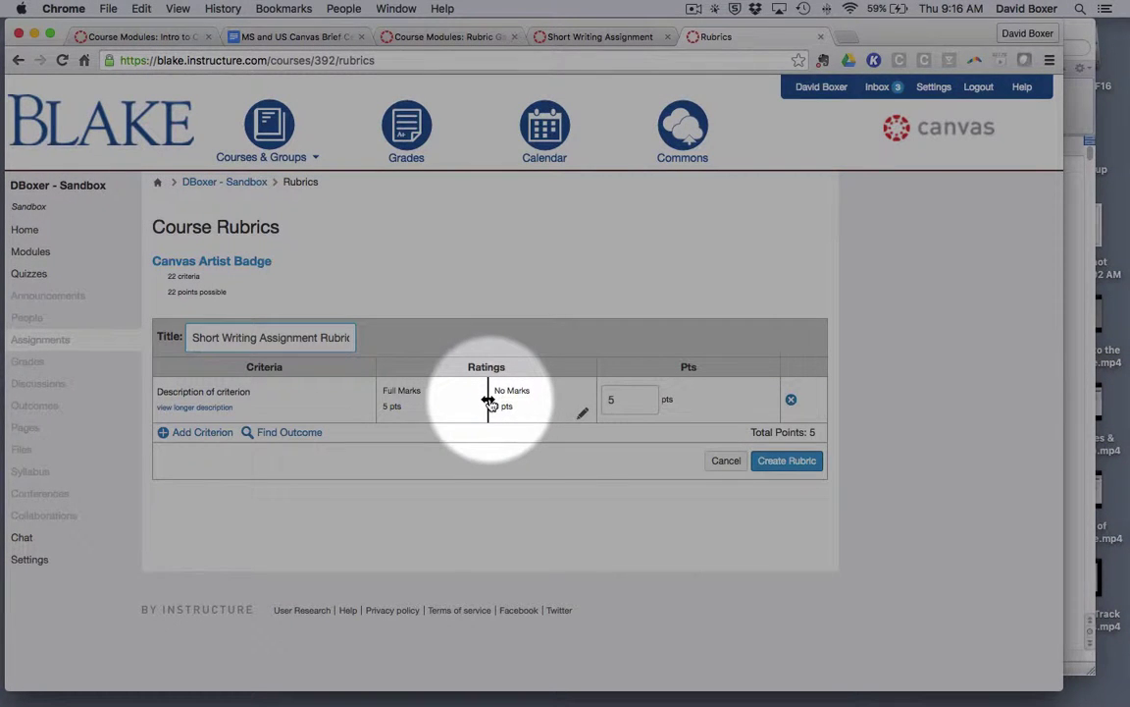
click(488, 403)
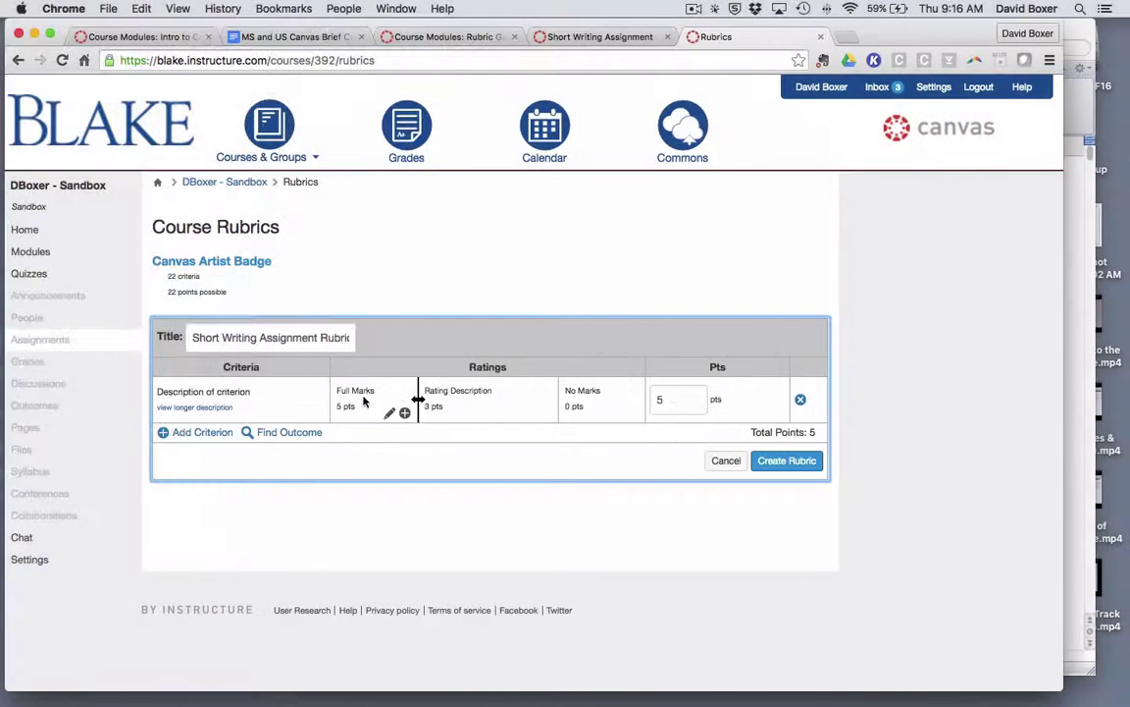
click(1077, 387)
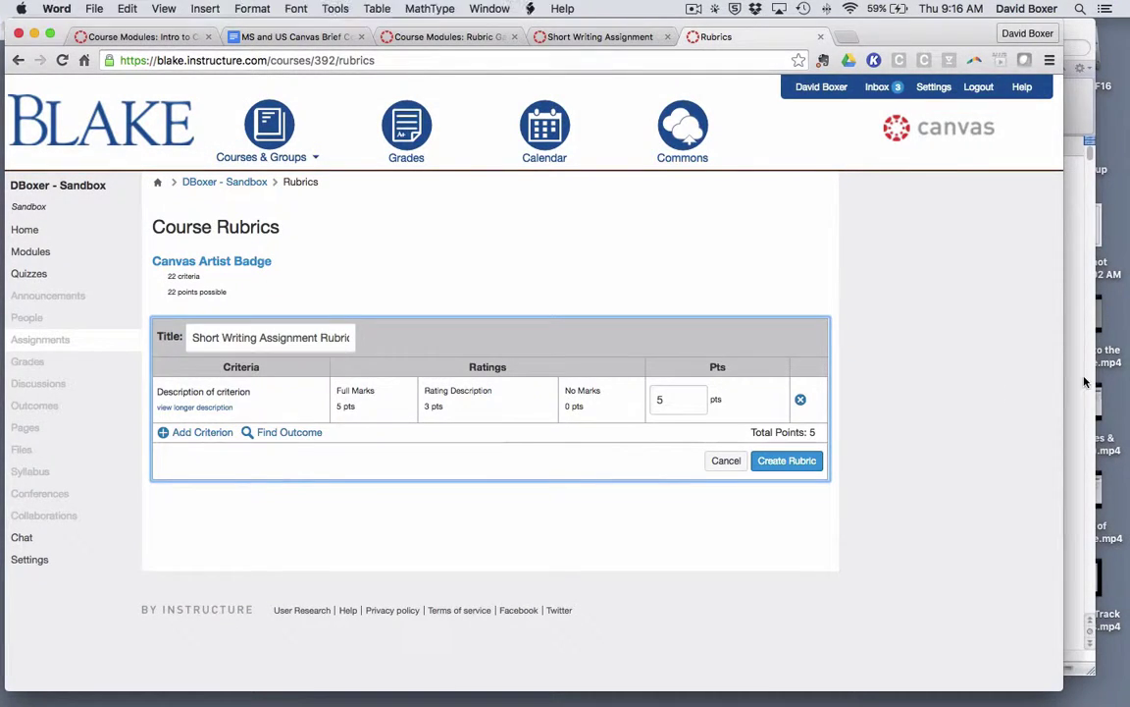
drag(519, 217, 416, 218)
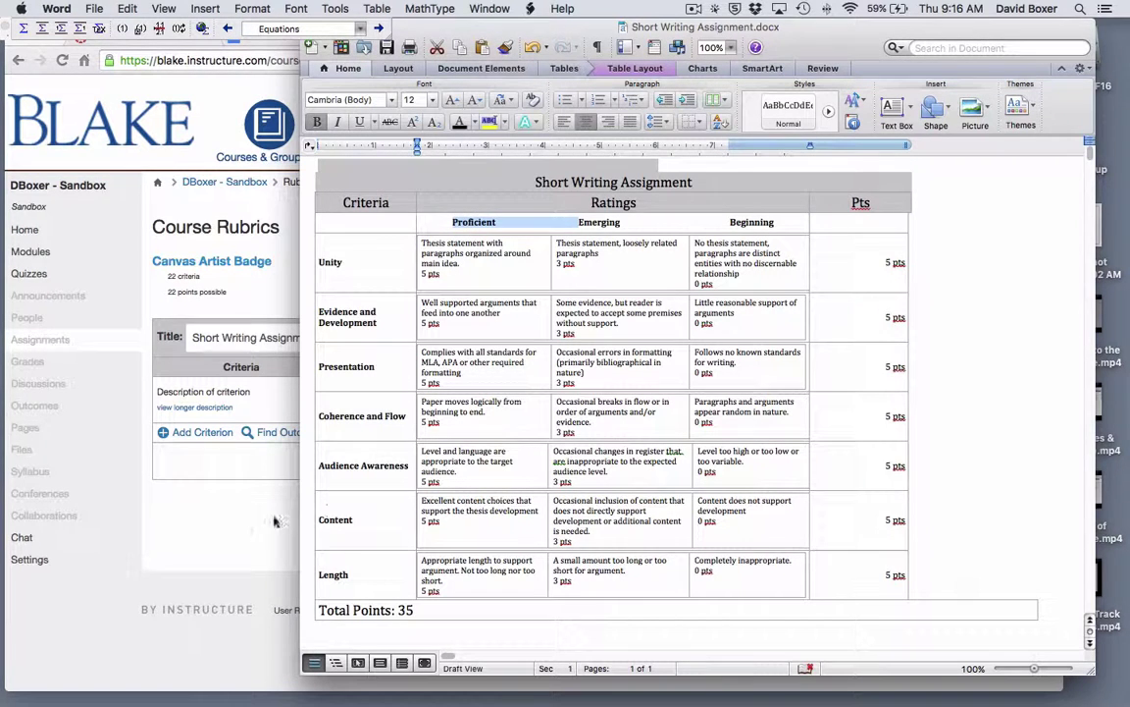
Rename the Full Marks rating to Proficient at 5 pts
click(246, 527)
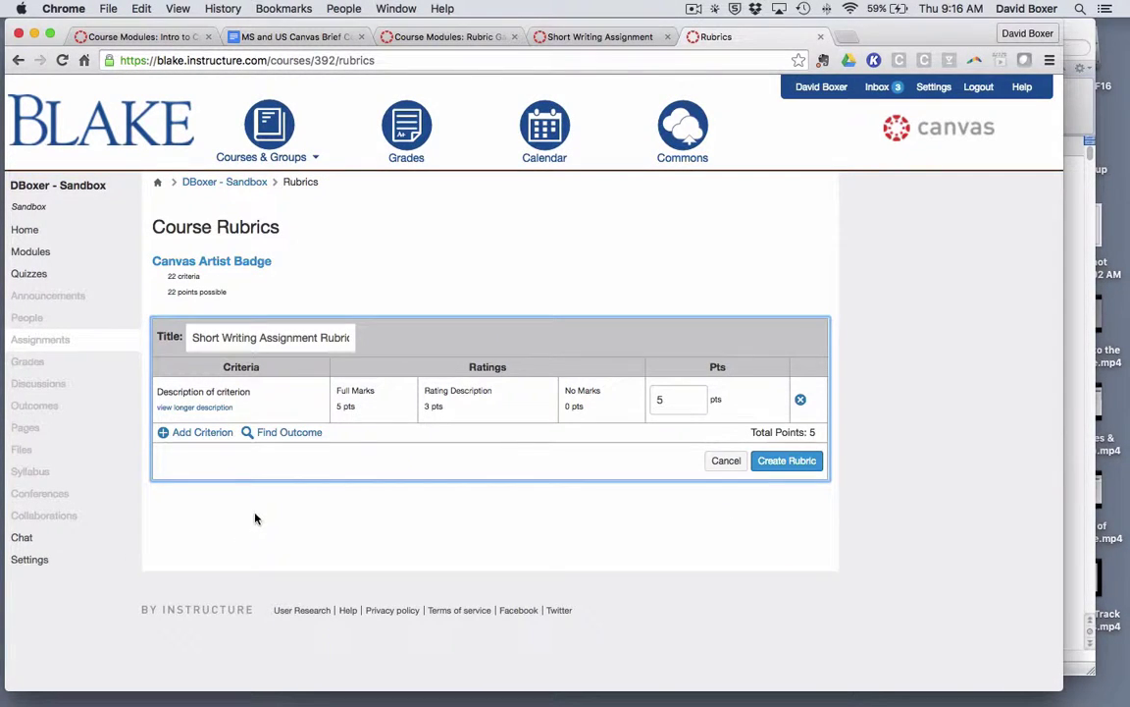
click(368, 391)
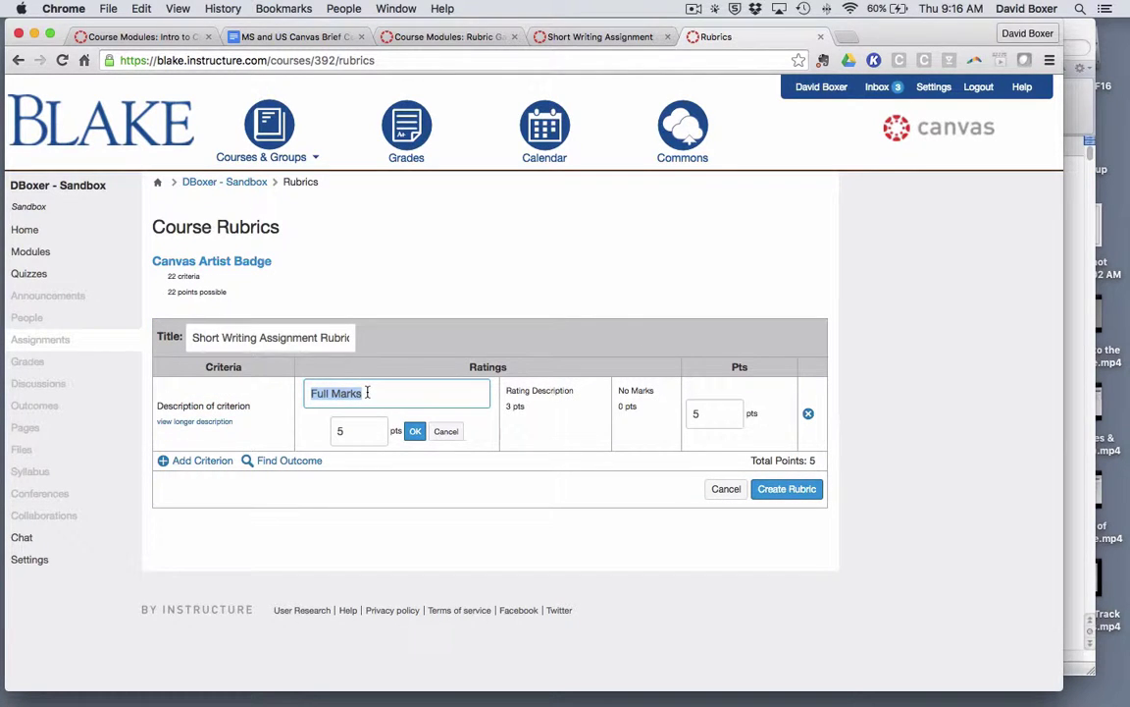
text(Proficient)
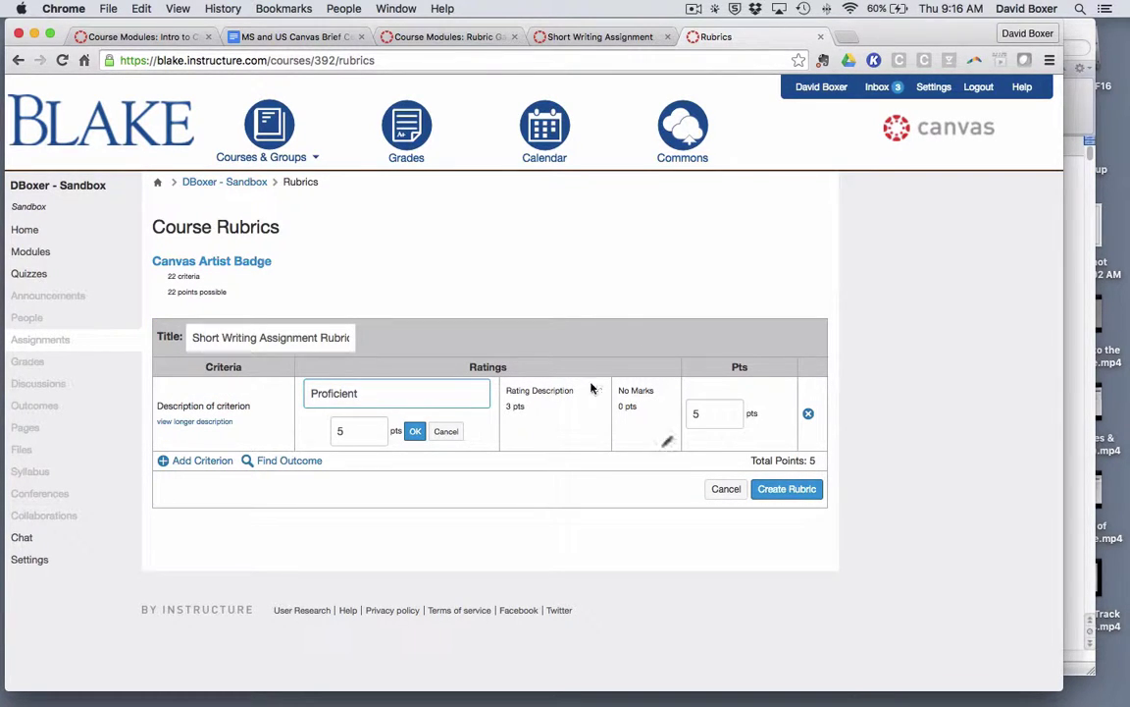
drag(480, 393, 369, 393)
click(371, 393)
click(539, 396)
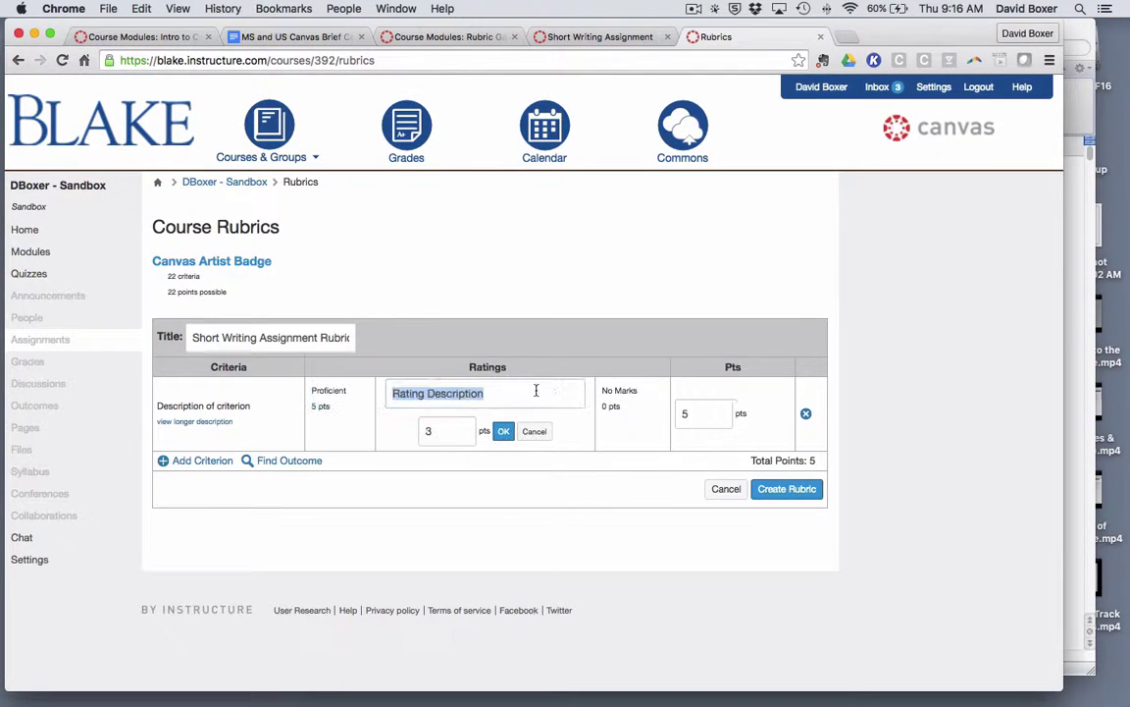
Name the middle 3-point rating Emerging, copied from the Word table
click(1083, 382)
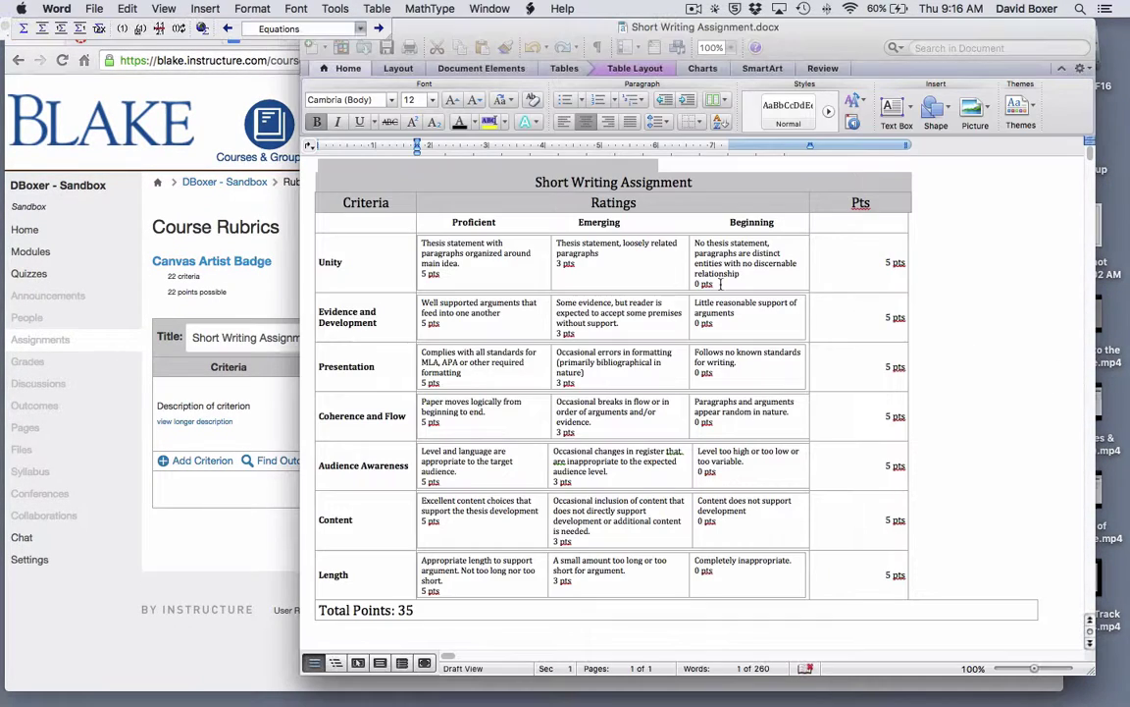
drag(621, 222, 573, 221)
key(super+c)
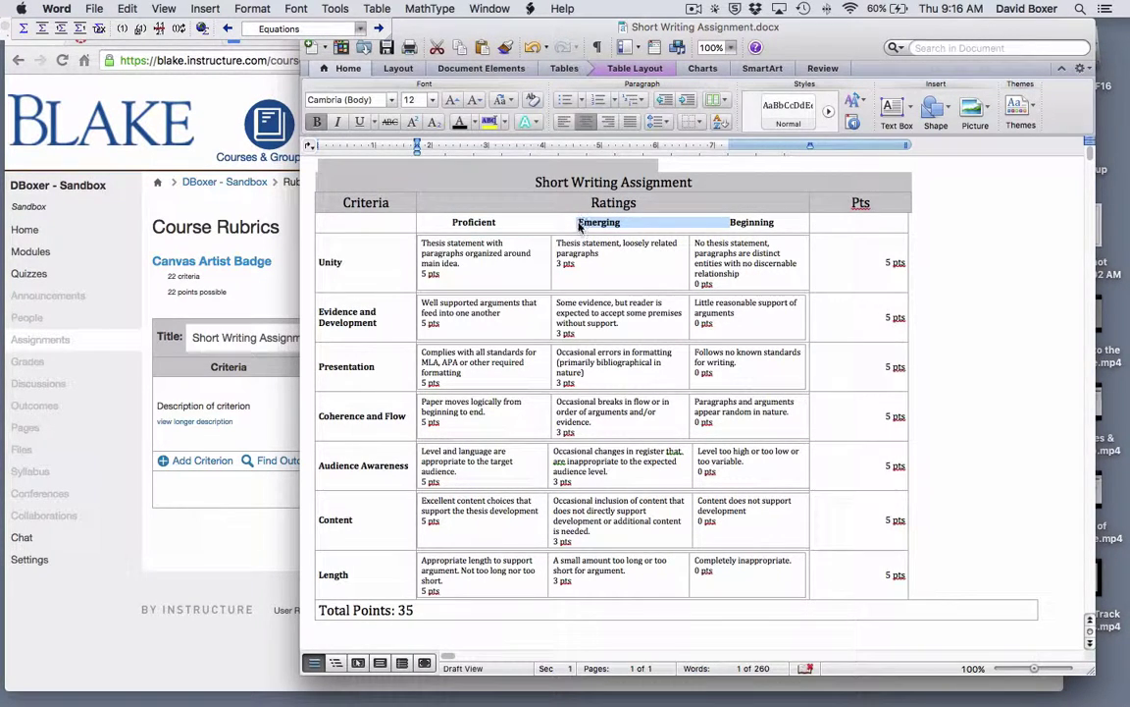
click(226, 473)
key(super+v)
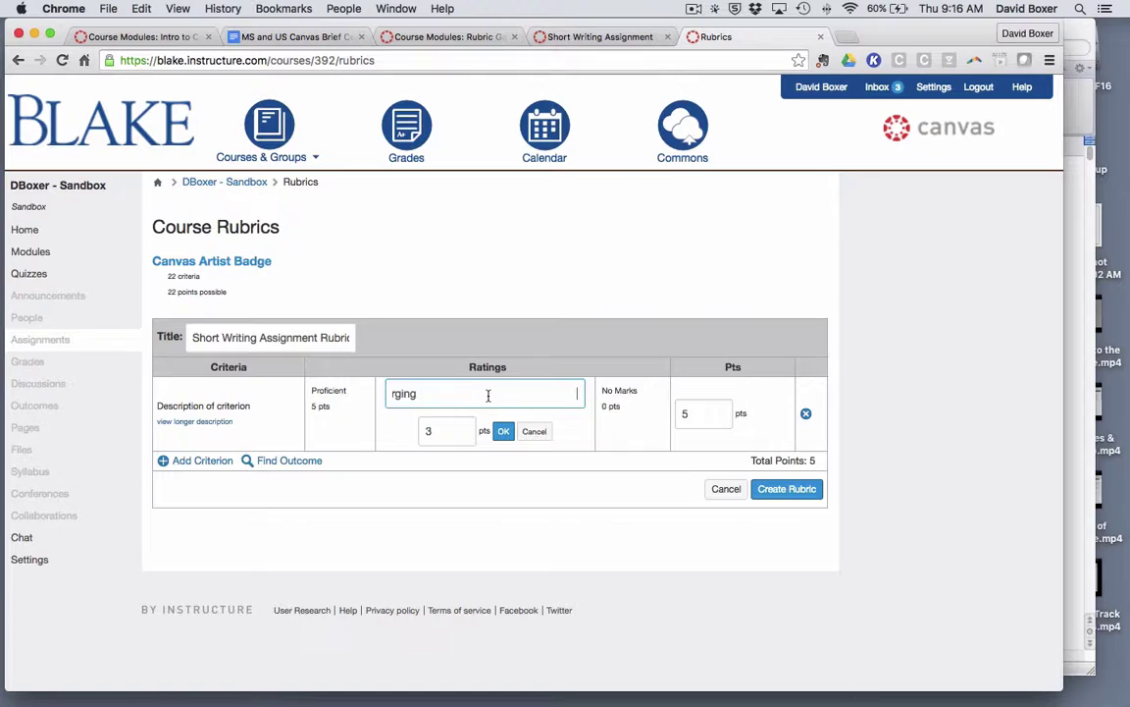
drag(432, 394, 579, 393)
key(BackSpace)
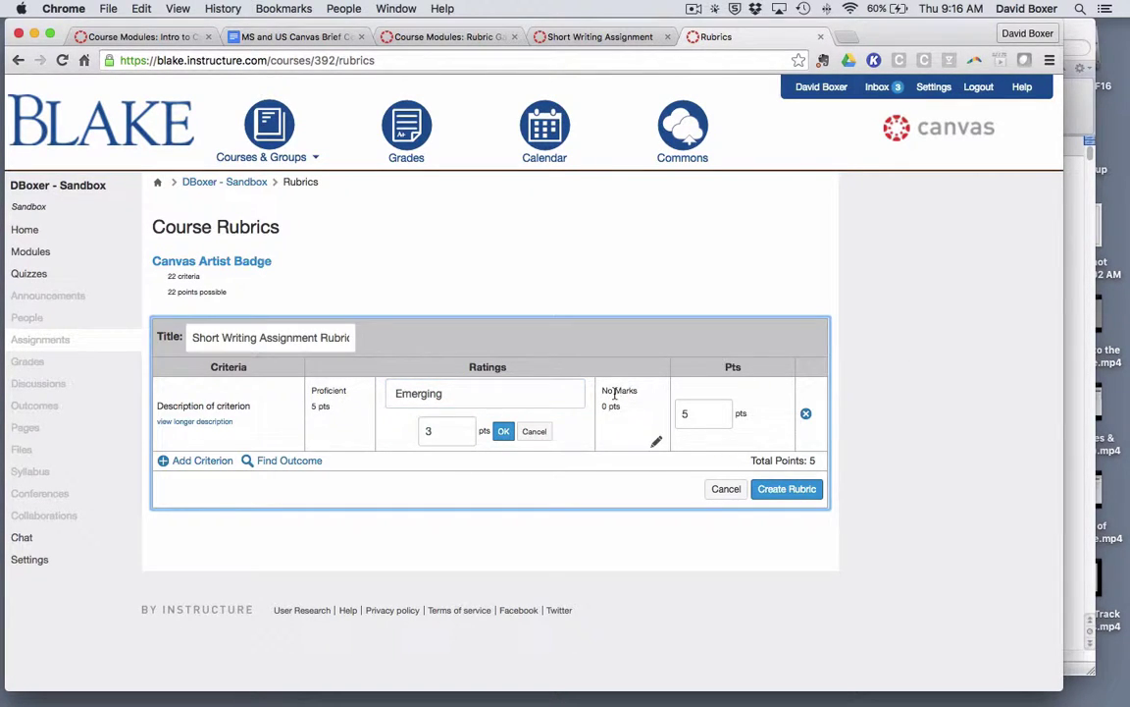
click(651, 439)
Rename No Marks to Beginning and set its points to 0
key(super+Tab)
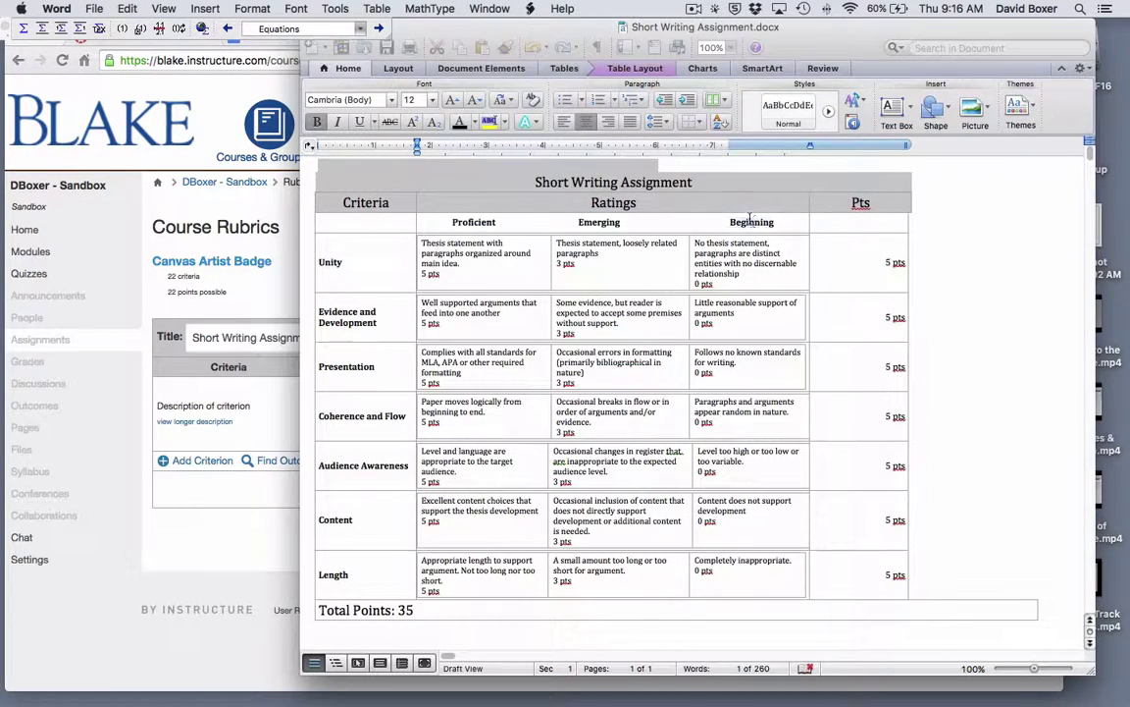
double_click(752, 222)
key(super+c)
key(super+Tab)
key(super+v)
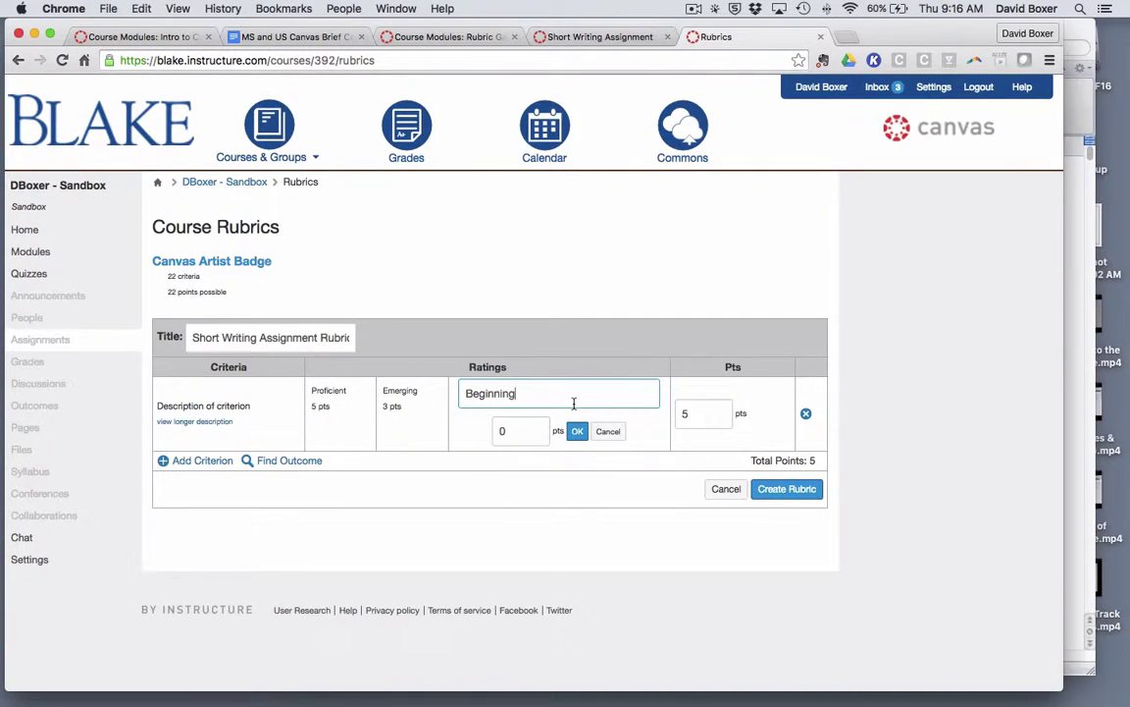
key(super+Tab)
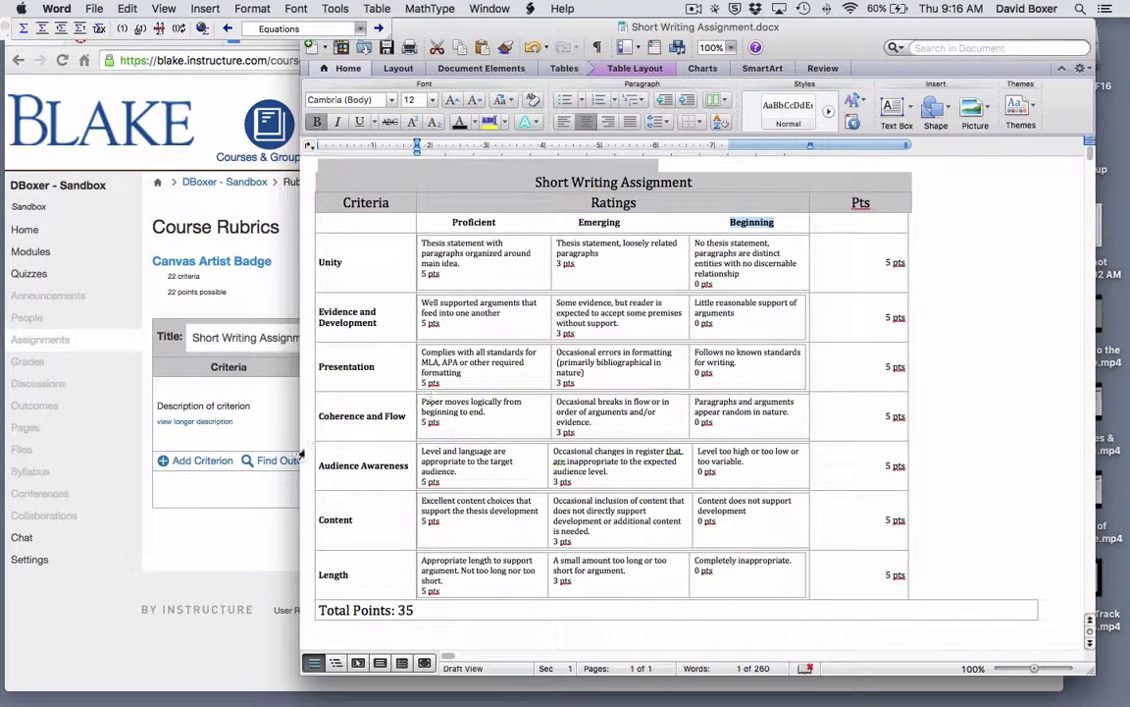
click(232, 454)
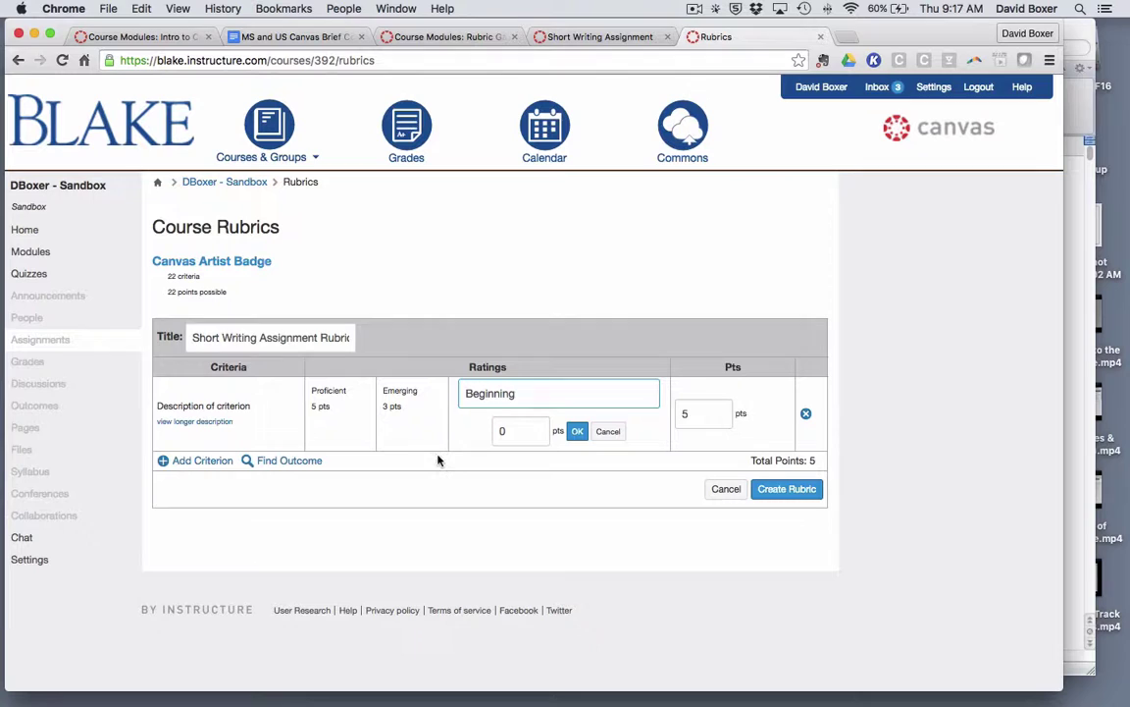
mouse_move(351, 431)
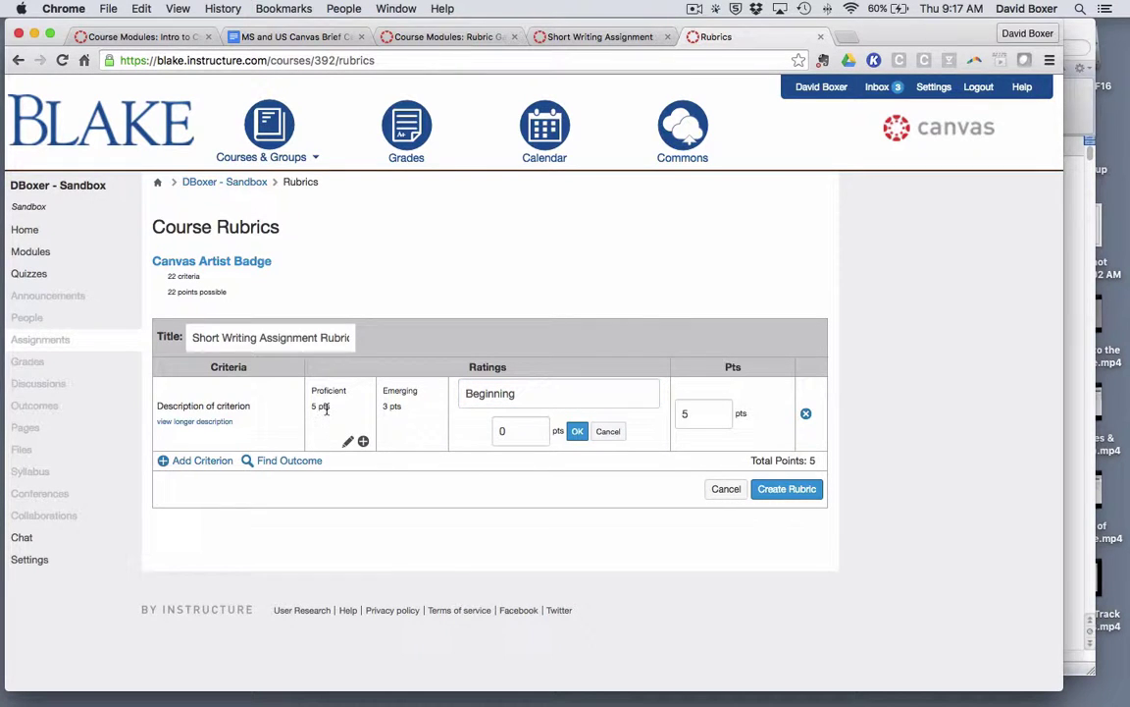
click(318, 393)
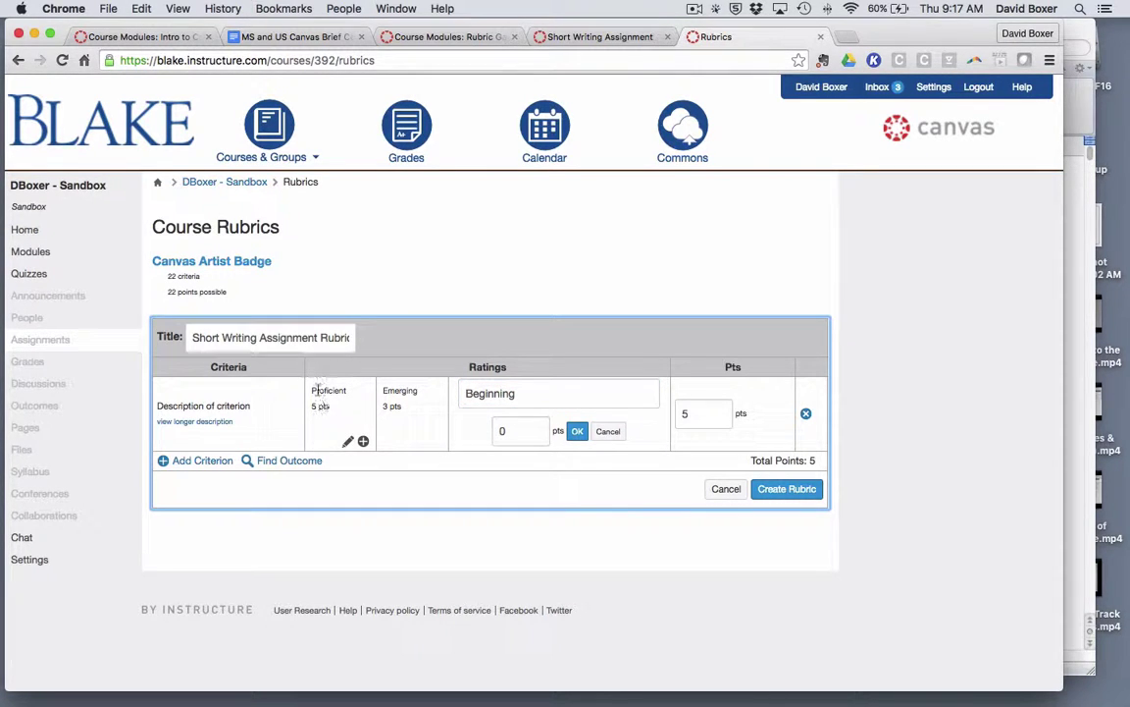
click(514, 431)
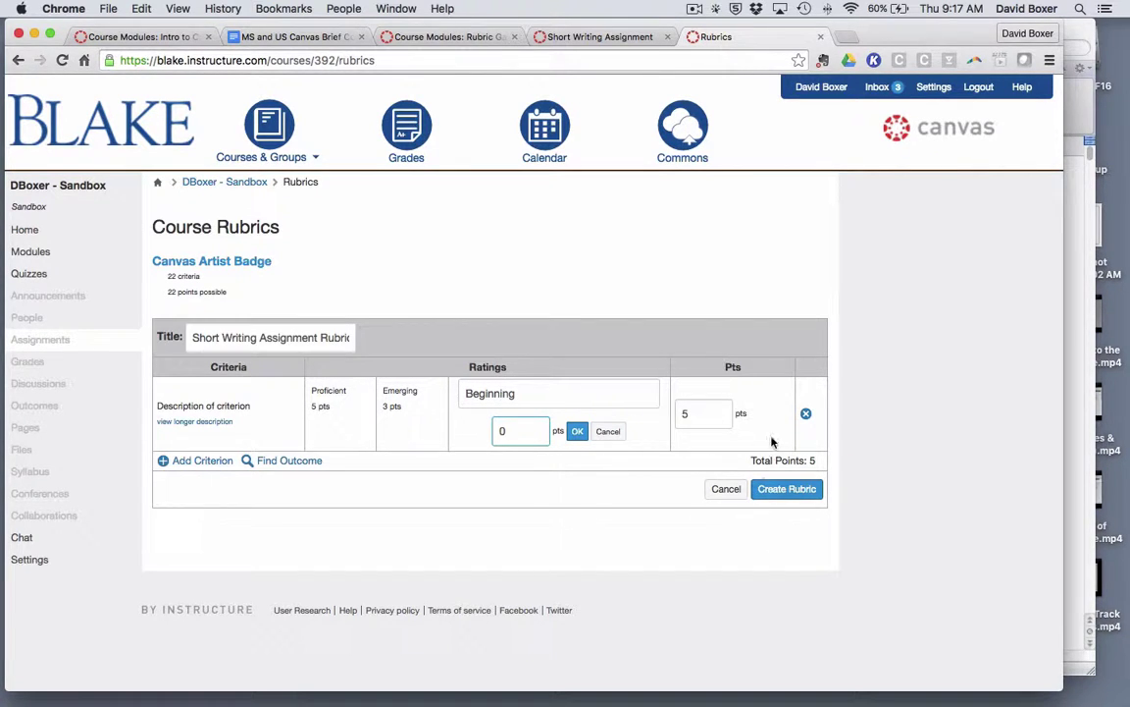
Save the Beginning 0 pts rating and rename the first criterion Unity
click(522, 486)
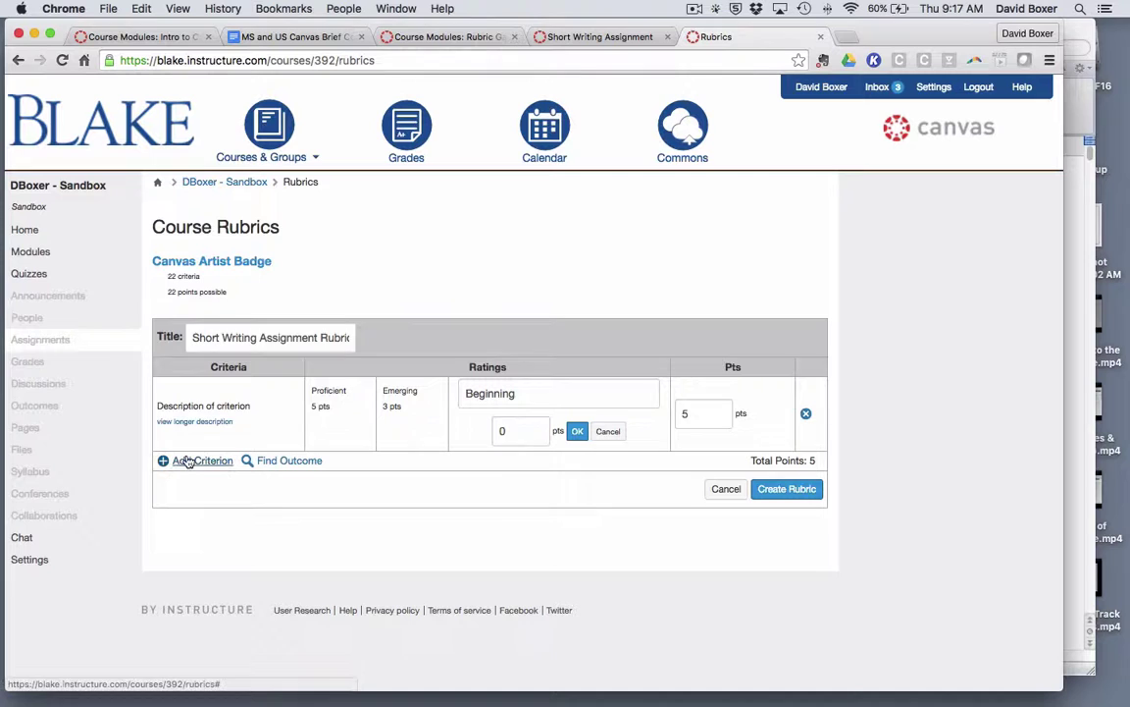
click(1078, 294)
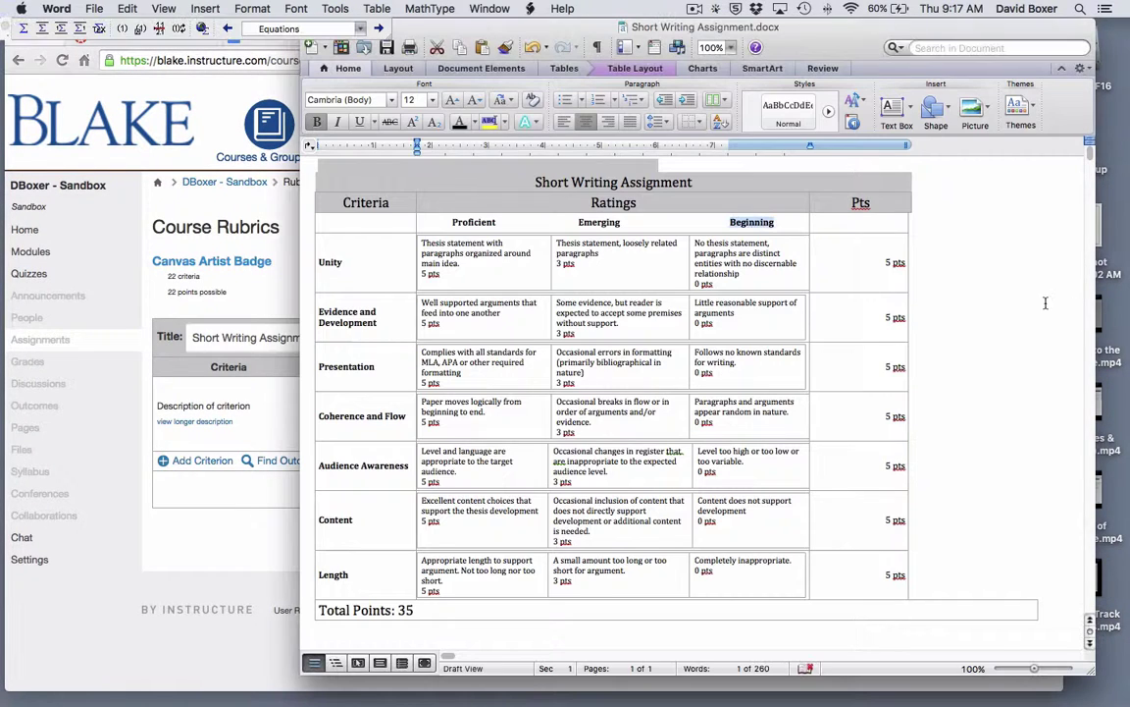
double_click(334, 263)
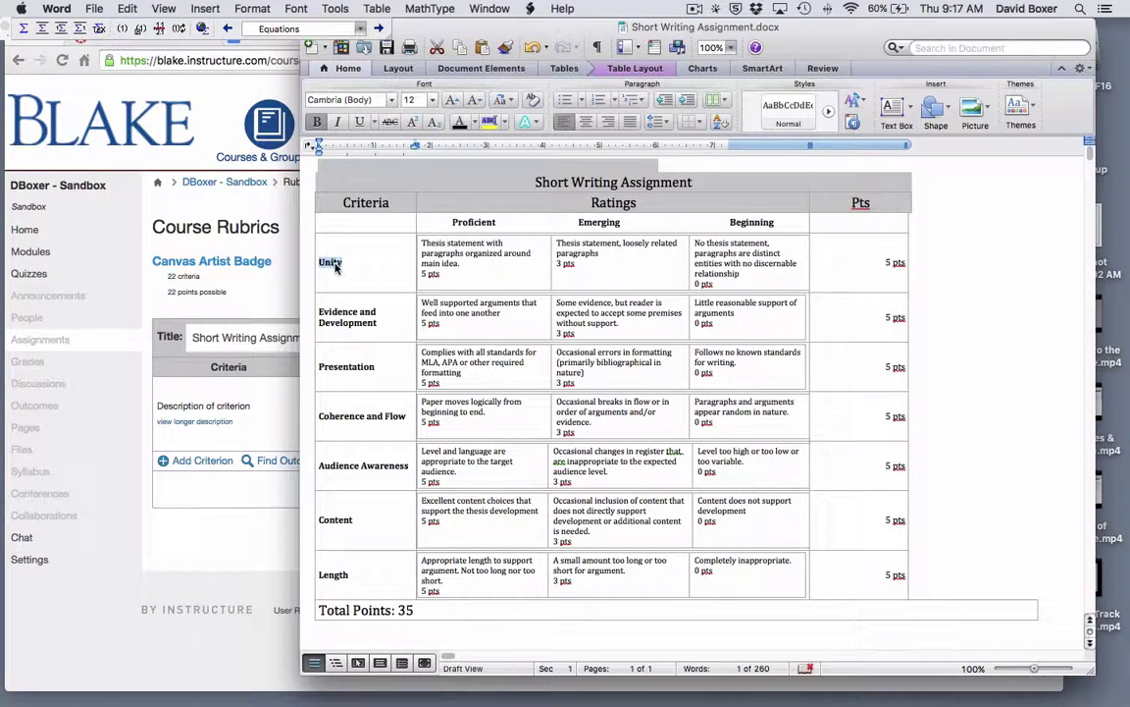
click(192, 401)
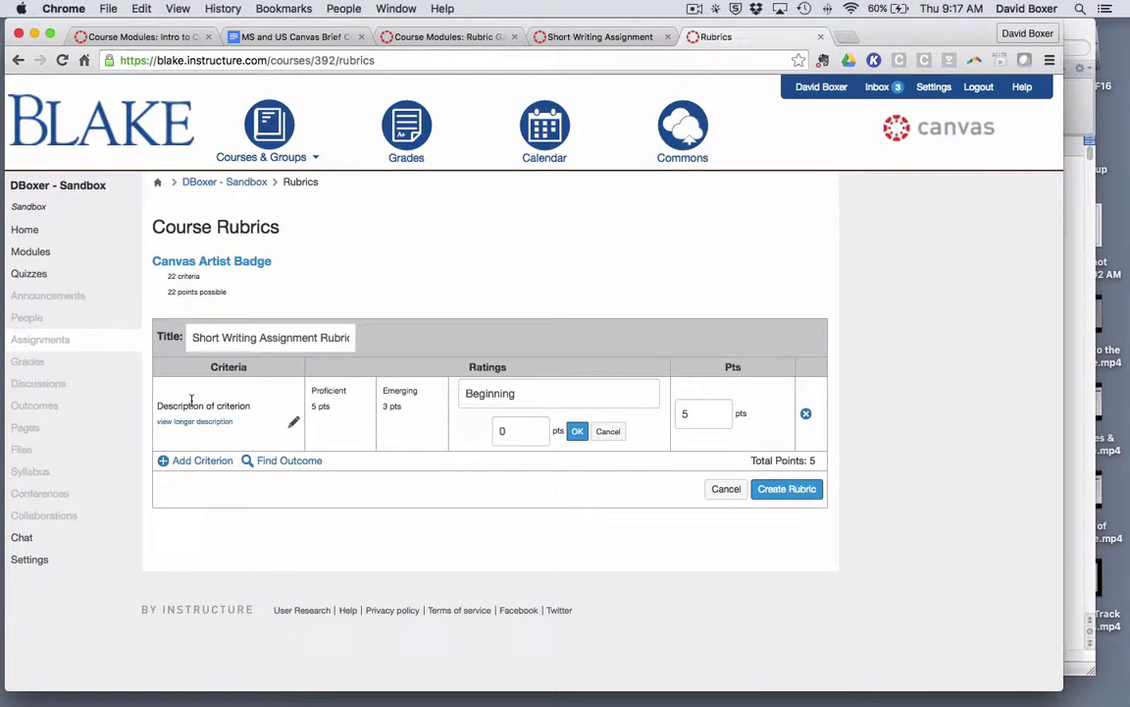
click(197, 406)
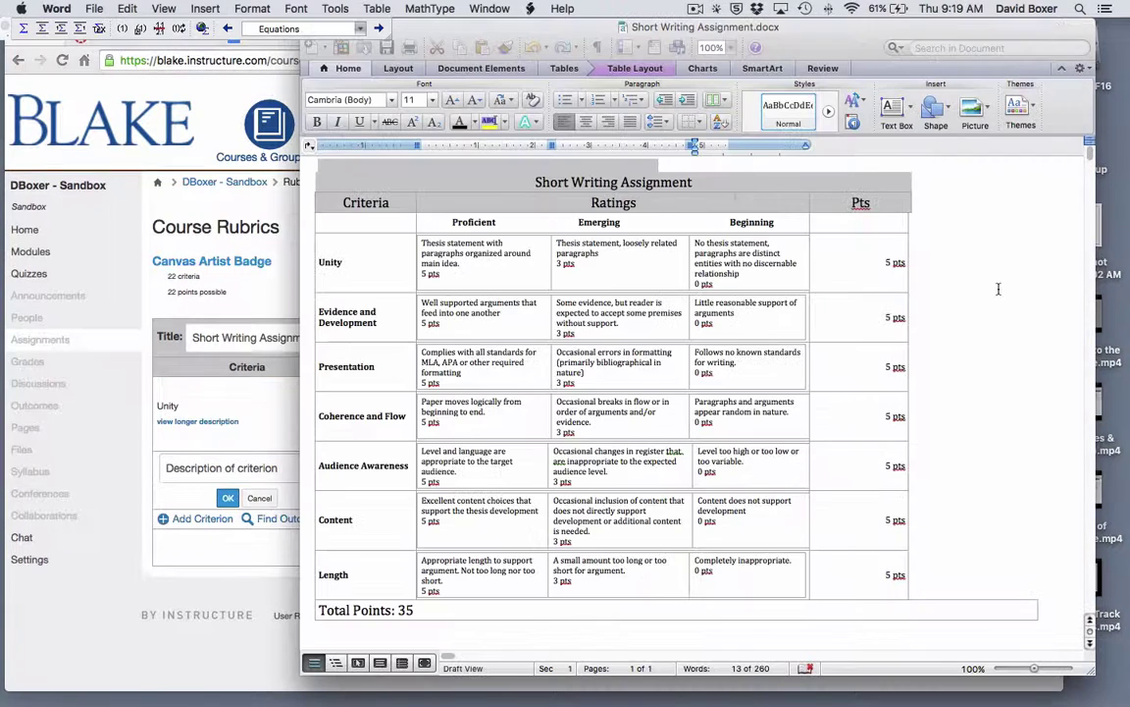
Name the second criterion 'Evidence and Development' and add another criterion row
drag(695, 241, 713, 285)
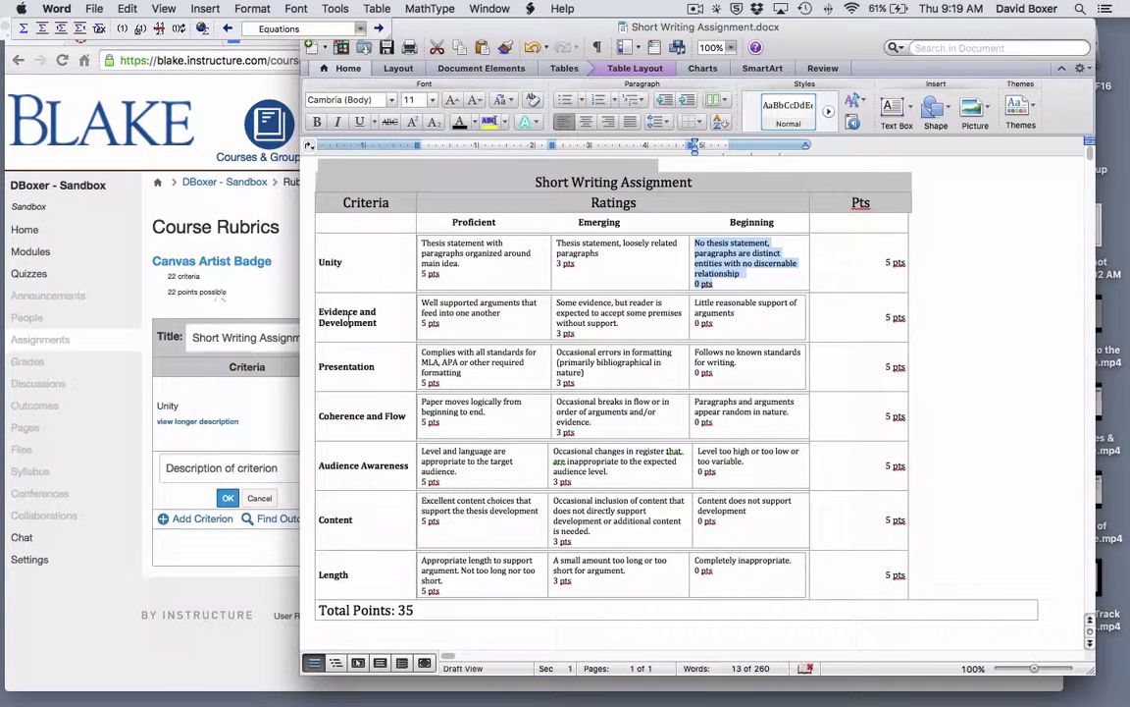
drag(318, 312, 379, 324)
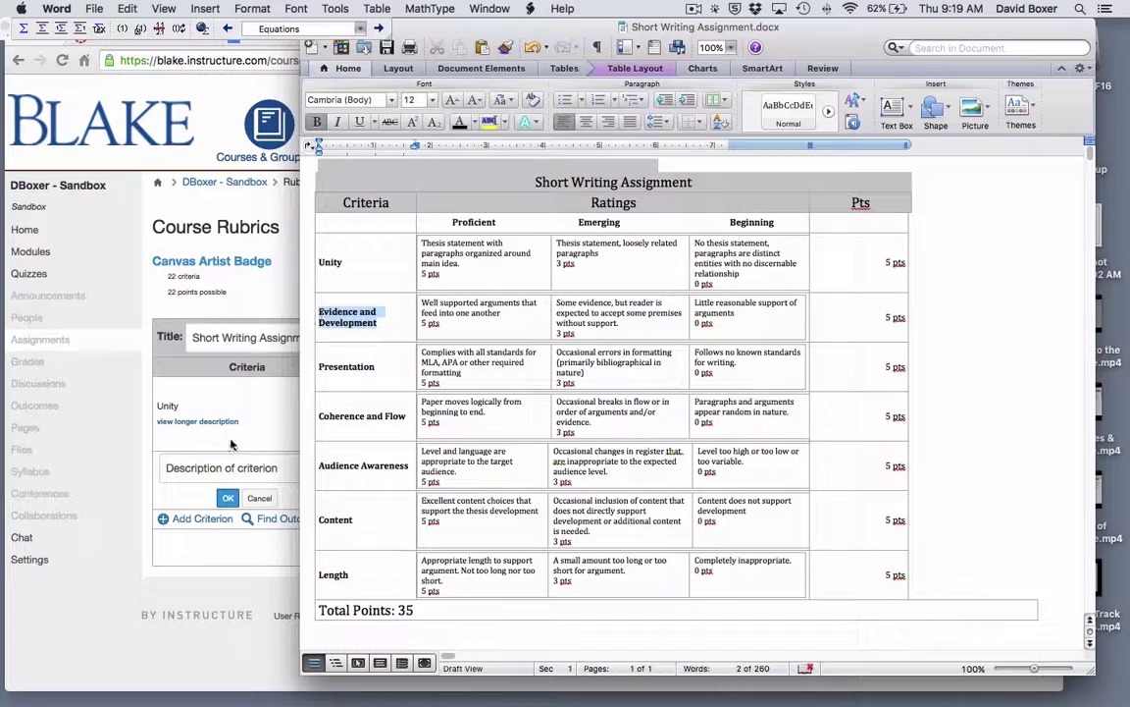
click(231, 447)
click(233, 467)
key(super+a)
key(super+v)
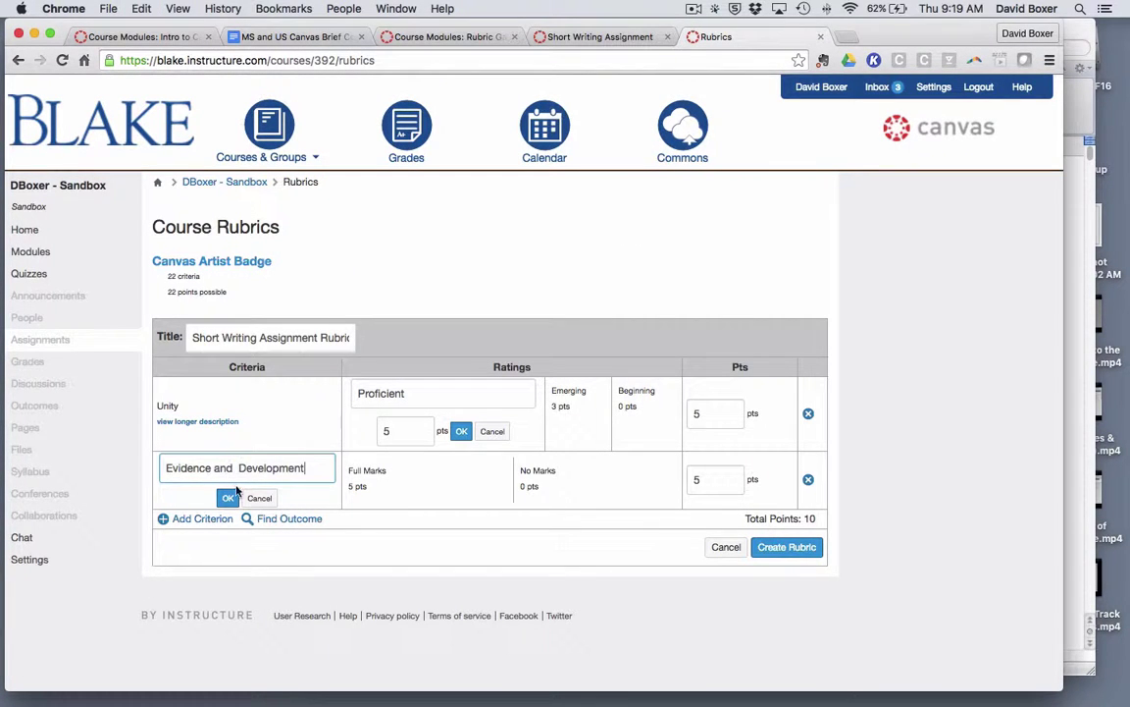
click(230, 496)
click(203, 508)
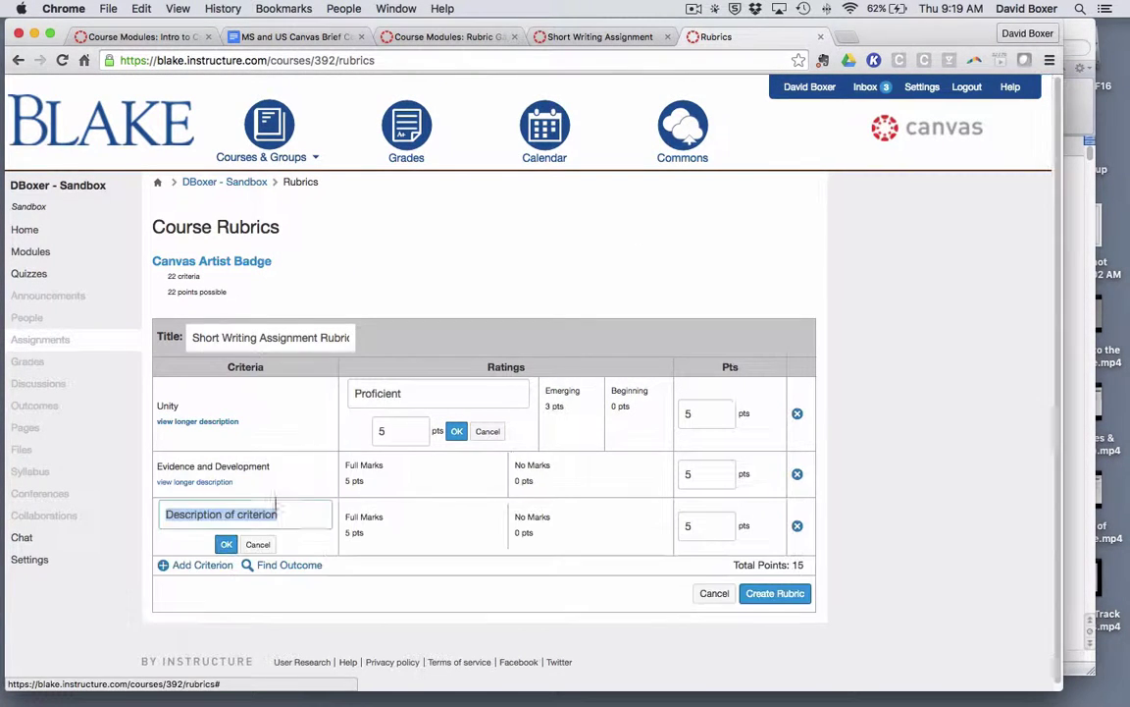
Name the third criterion 'Presentation' and confirm Unity's Proficient 5 pts rating
click(1089, 366)
double_click(346, 366)
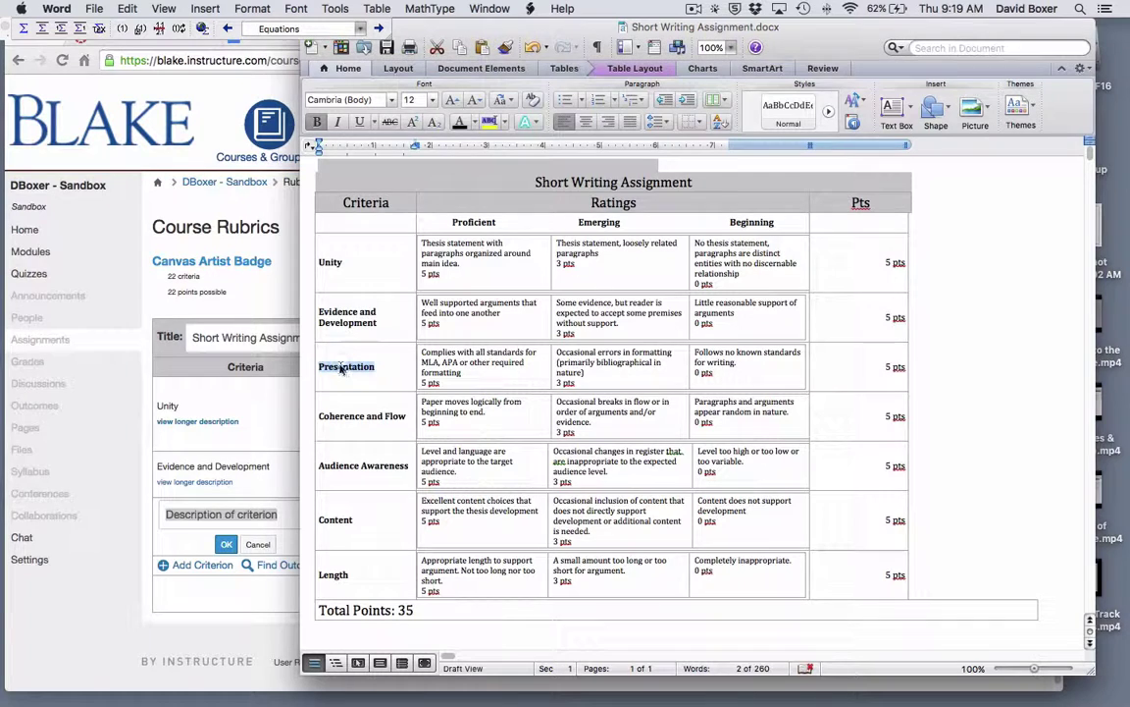
key(super+c)
click(185, 466)
key(super+v)
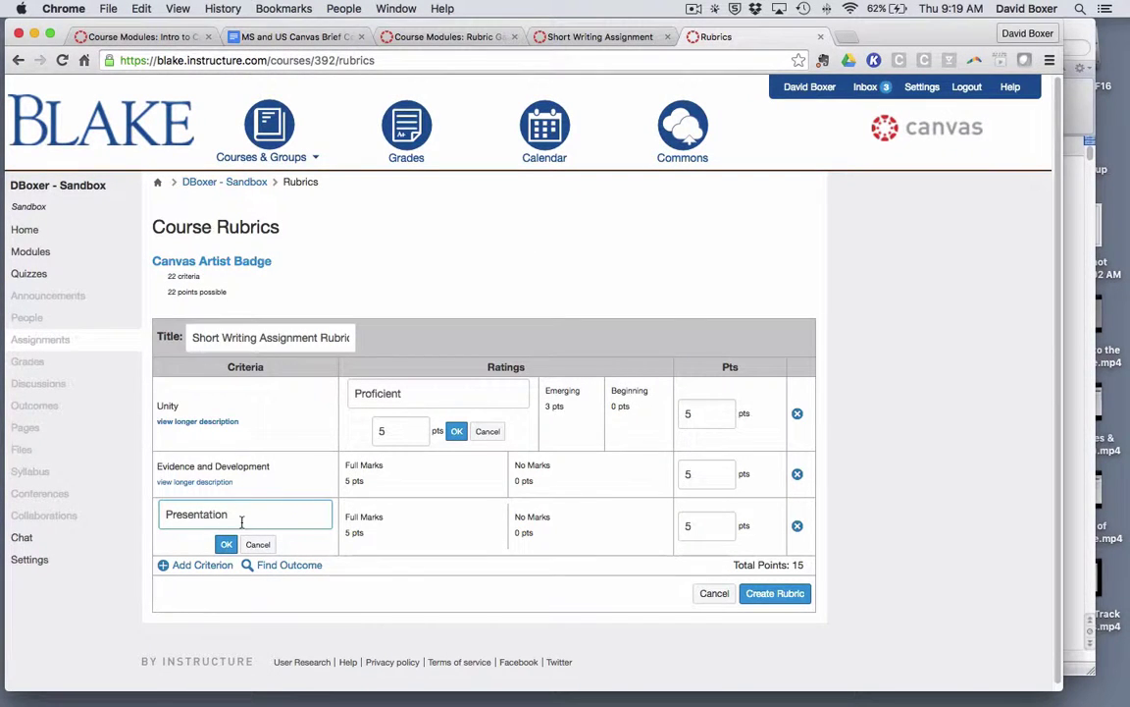
click(225, 542)
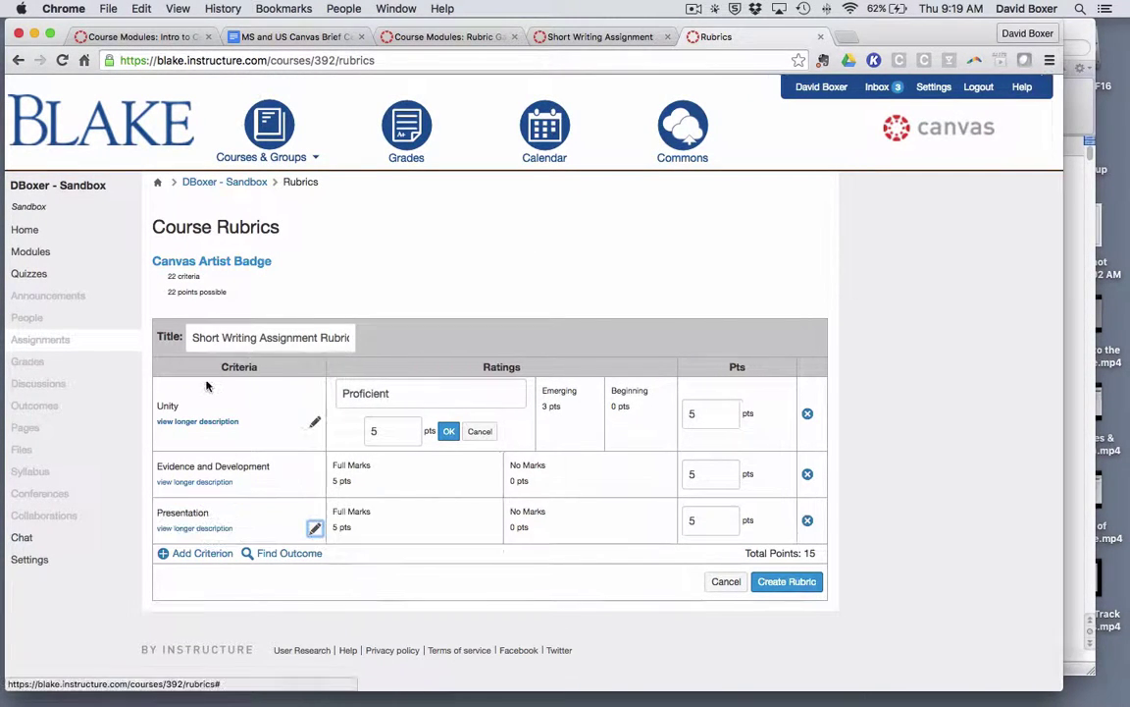
click(447, 434)
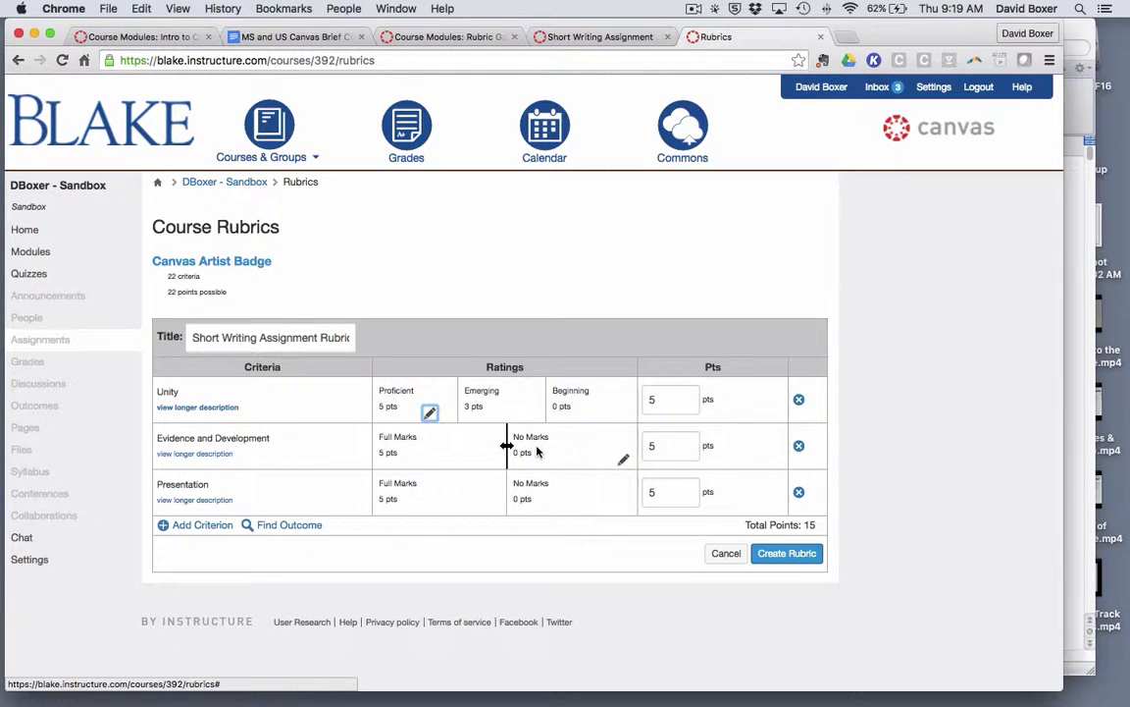
Begin Unity's long description with 'Proficient -' and its Proficient descriptor
click(202, 407)
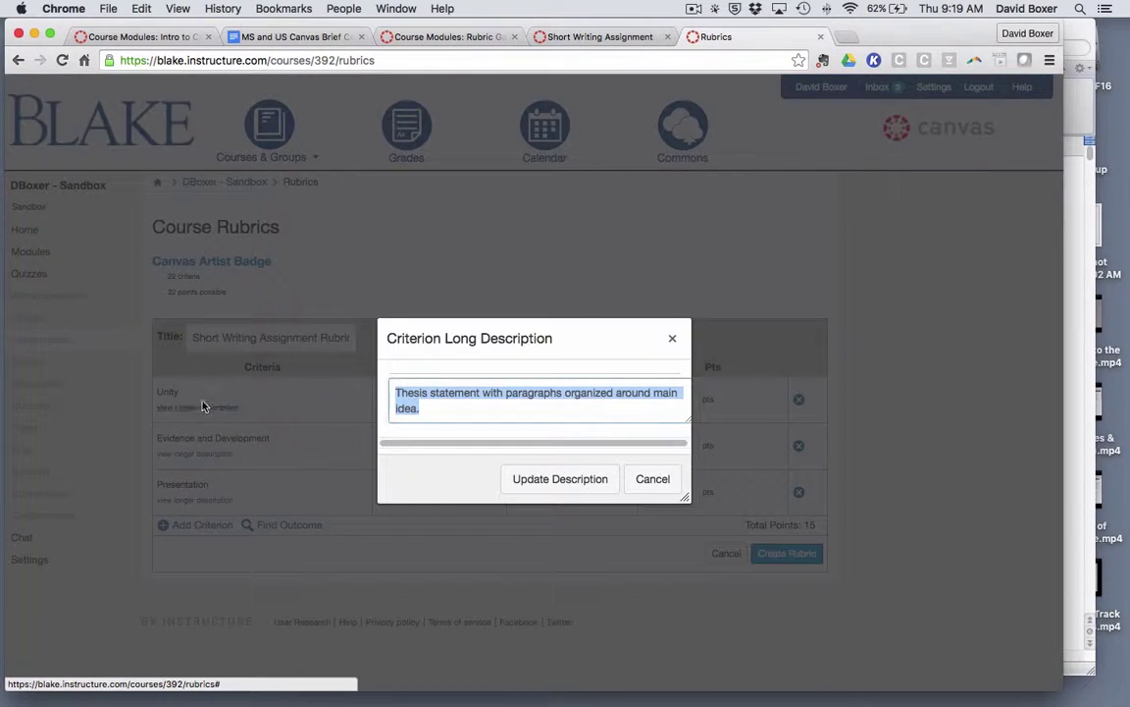
click(1069, 403)
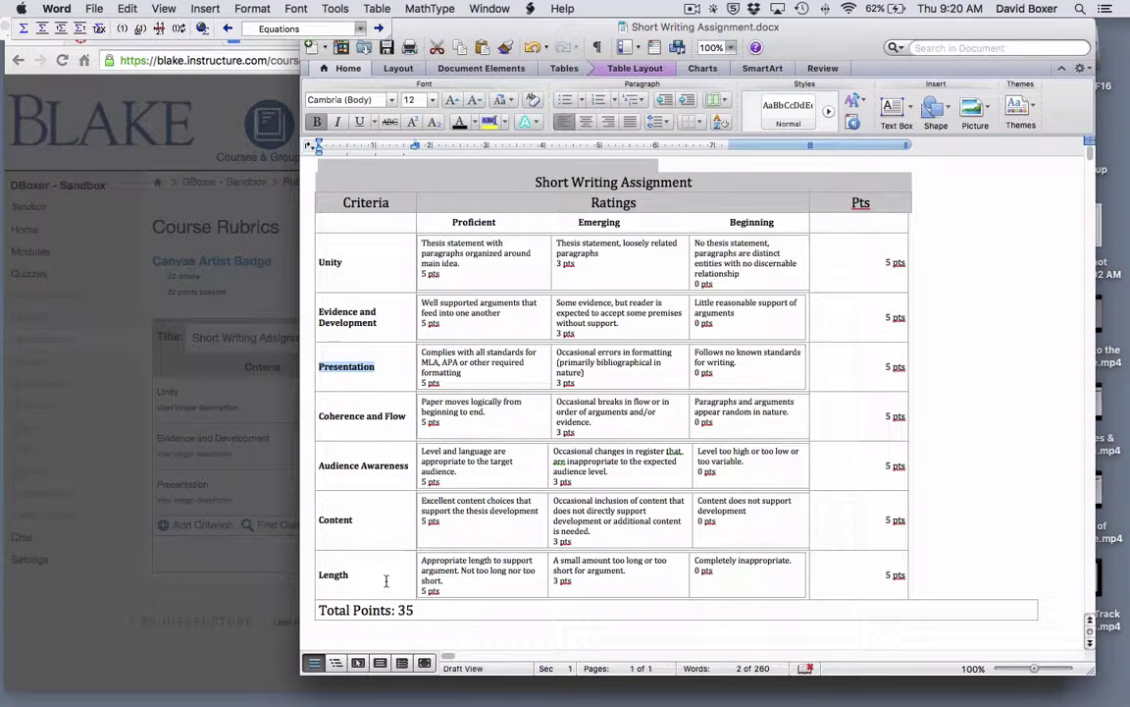
mouse_move(413, 237)
mouse_down()
mouse_move(462, 263)
mouse_move(420, 240)
mouse_up()
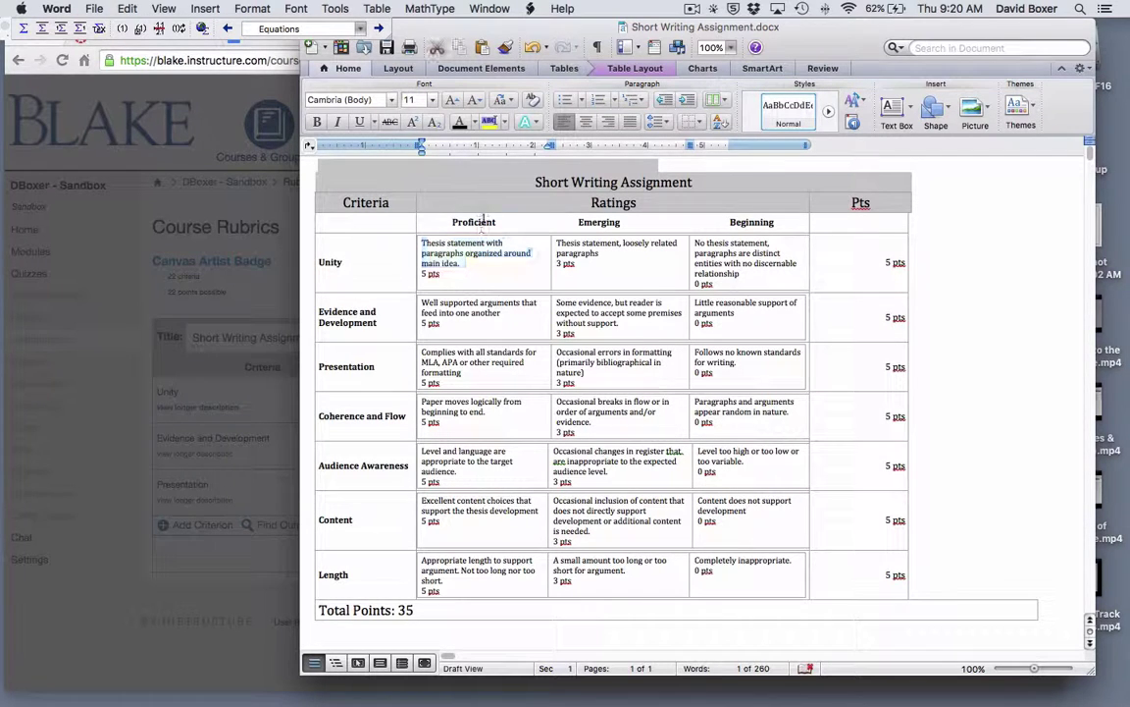
click(226, 356)
click(394, 392)
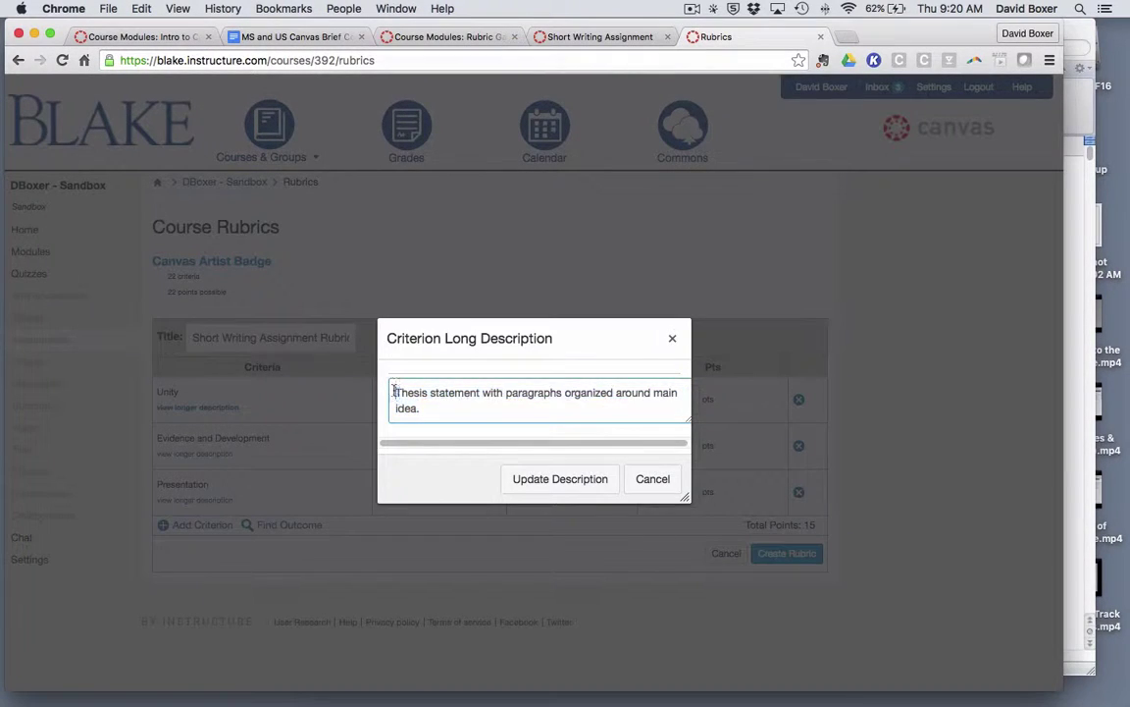
key(cmd+v)
key(BackSpace)
key(BackSpace)
key(BackSpace)
key(BackSpace)
key(BackSpace)
key(BackSpace)
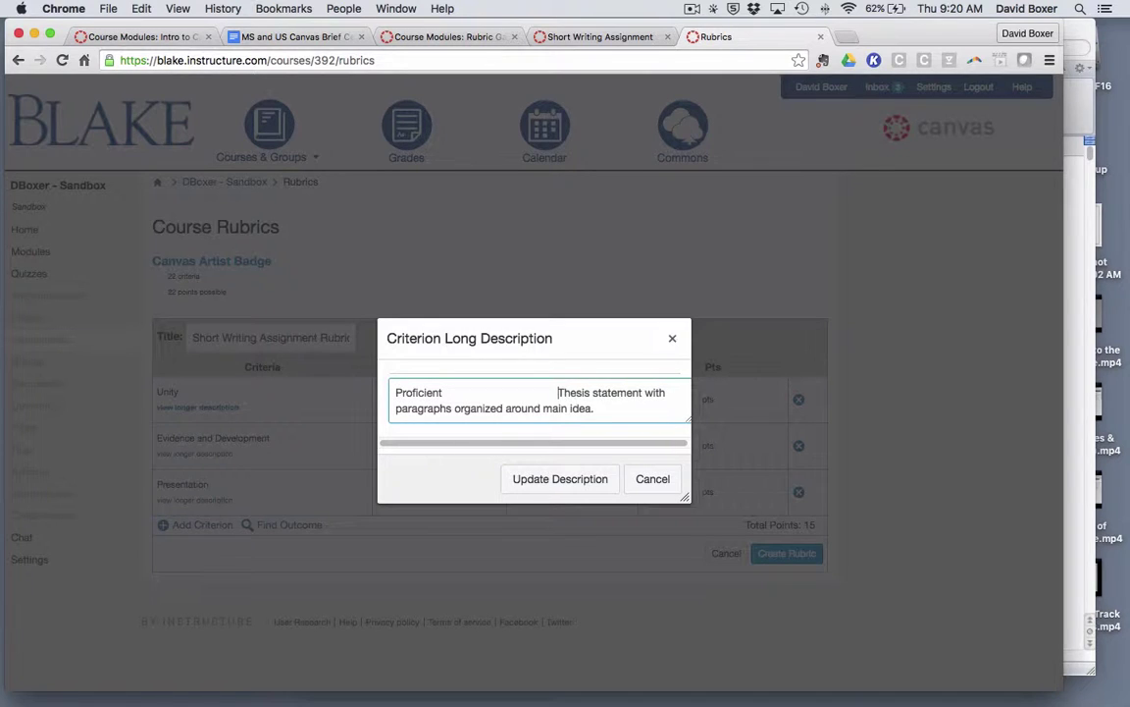
key(BackSpace)
key(BackSpace)
key(BackSpace)
key(BackSpace)
key(BackSpace)
key(BackSpace)
key(BackSpace)
key(BackSpace)
key(BackSpace)
key(BackSpace)
key(BackSpace)
key(BackSpace)
key(BackSpace)
key(BackSpace)
key(BackSpace)
key(BackSpace)
key(BackSpace)
key(BackSpace)
key(BackSpace)
key(BackSpace)
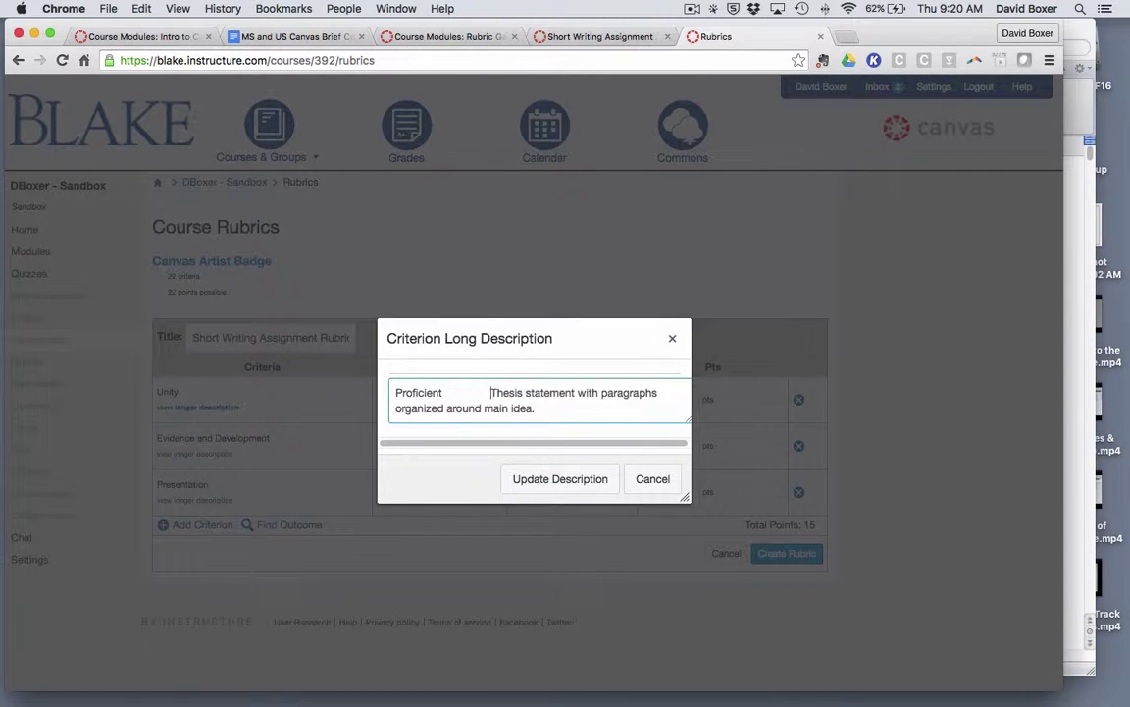
key(BackSpace)
key(BackSpace)
key(BackSpace)
key(BackSpace)
key(BackSpace)
key(BackSpace)
key(BackSpace)
key(BackSpace)
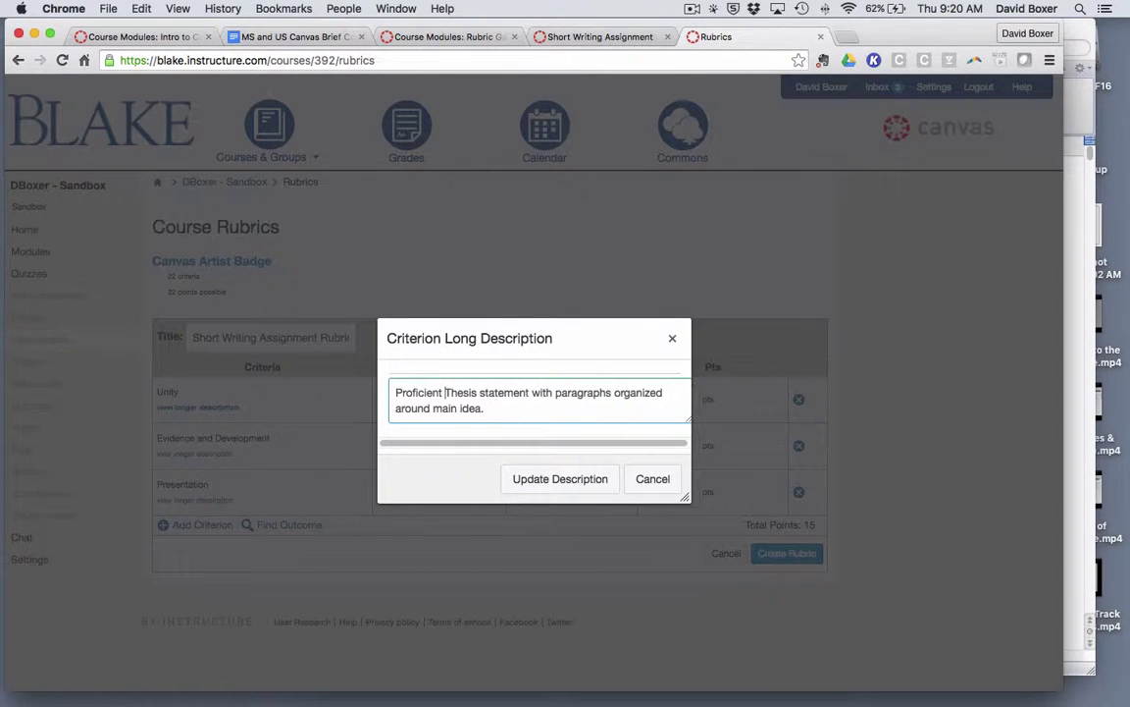
text(-)
click(516, 416)
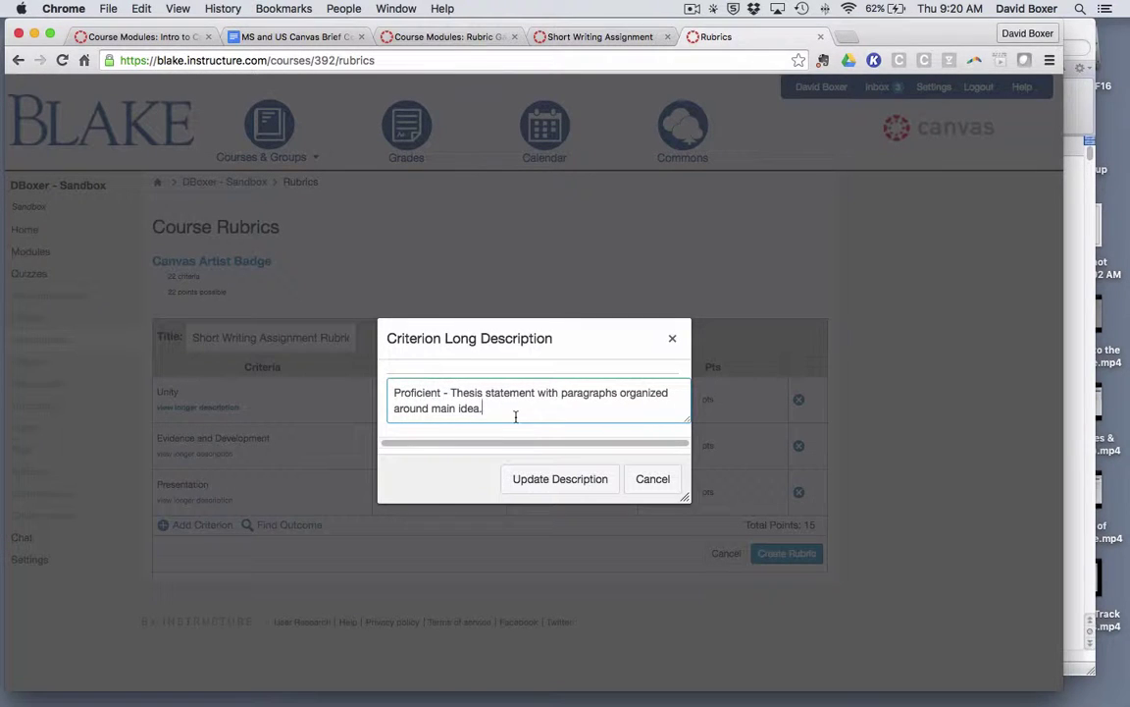
Add an 'Emerging -' line with Unity's Emerging descriptor from the Word table
key(Return)
text(Emer)
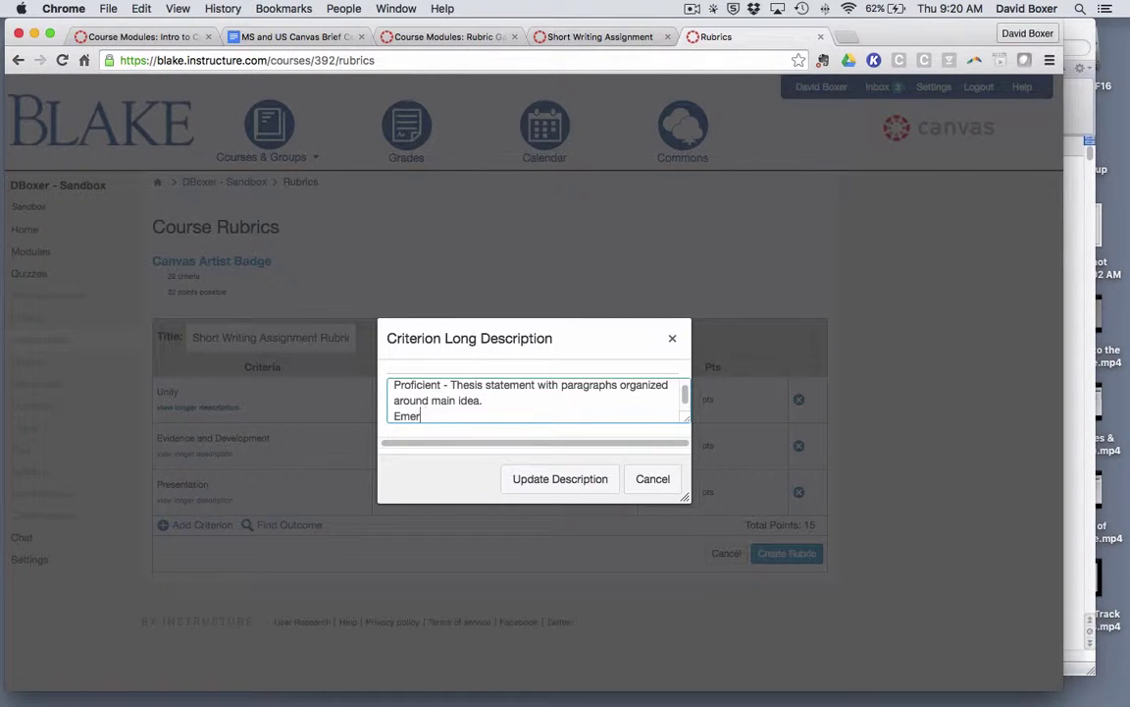
text(geni)
text(ng 0)
right_click(451, 418)
click(477, 339)
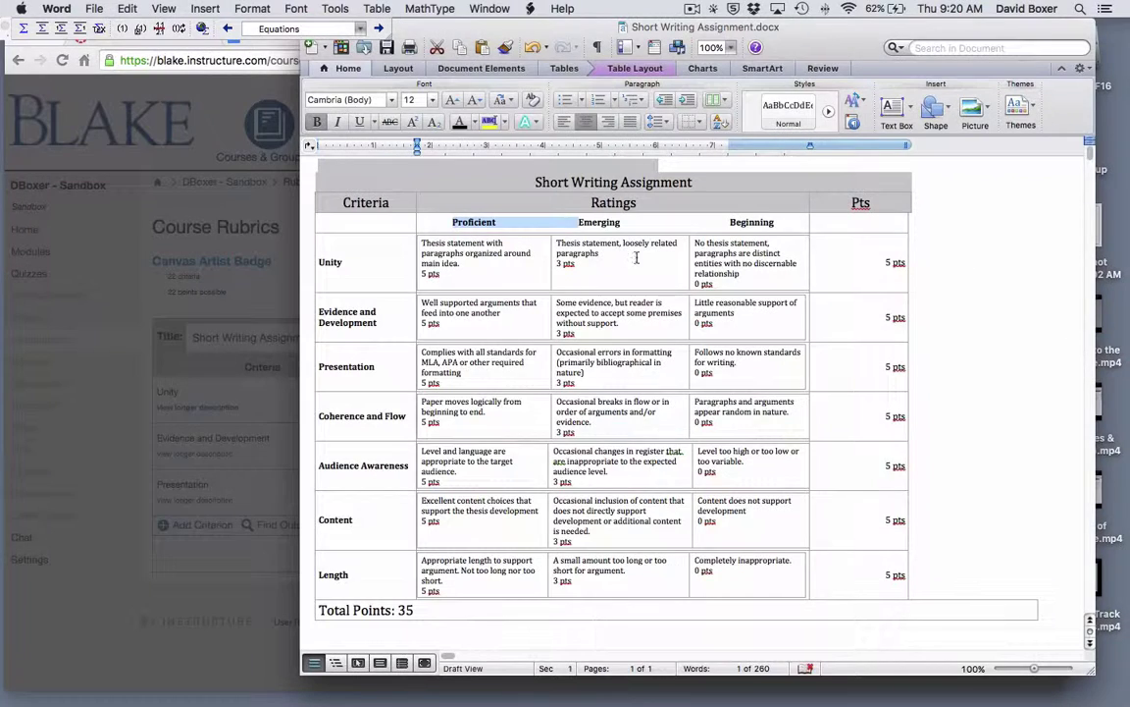
double_click(594, 245)
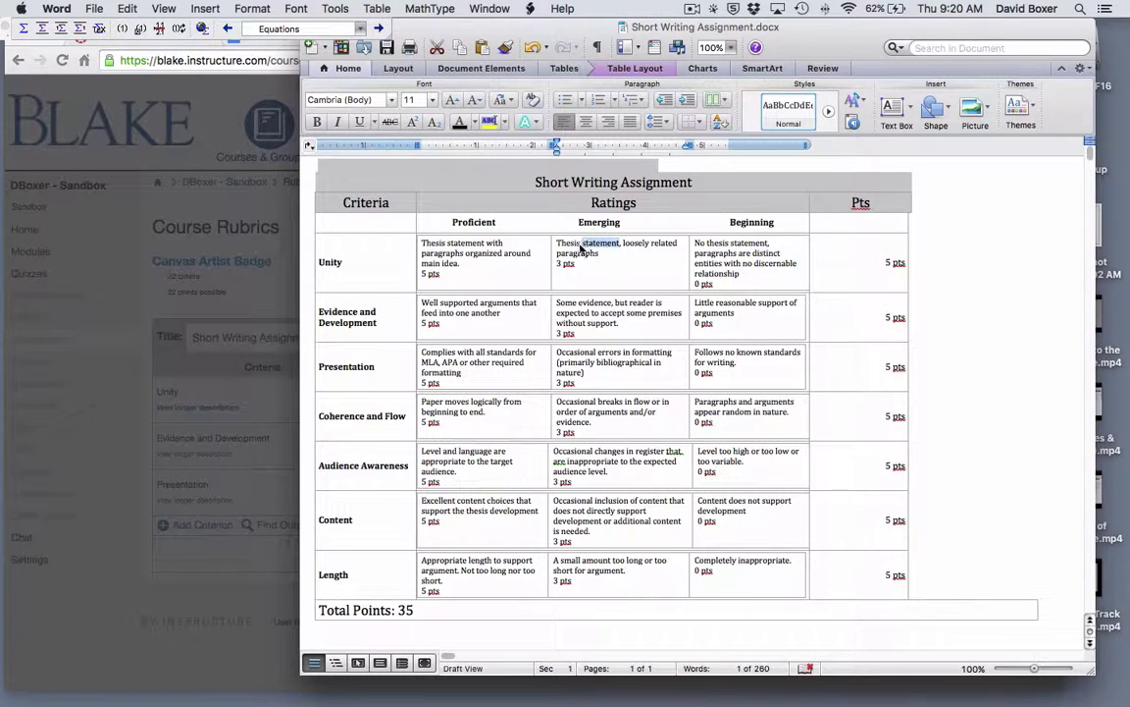
double_click(579, 253)
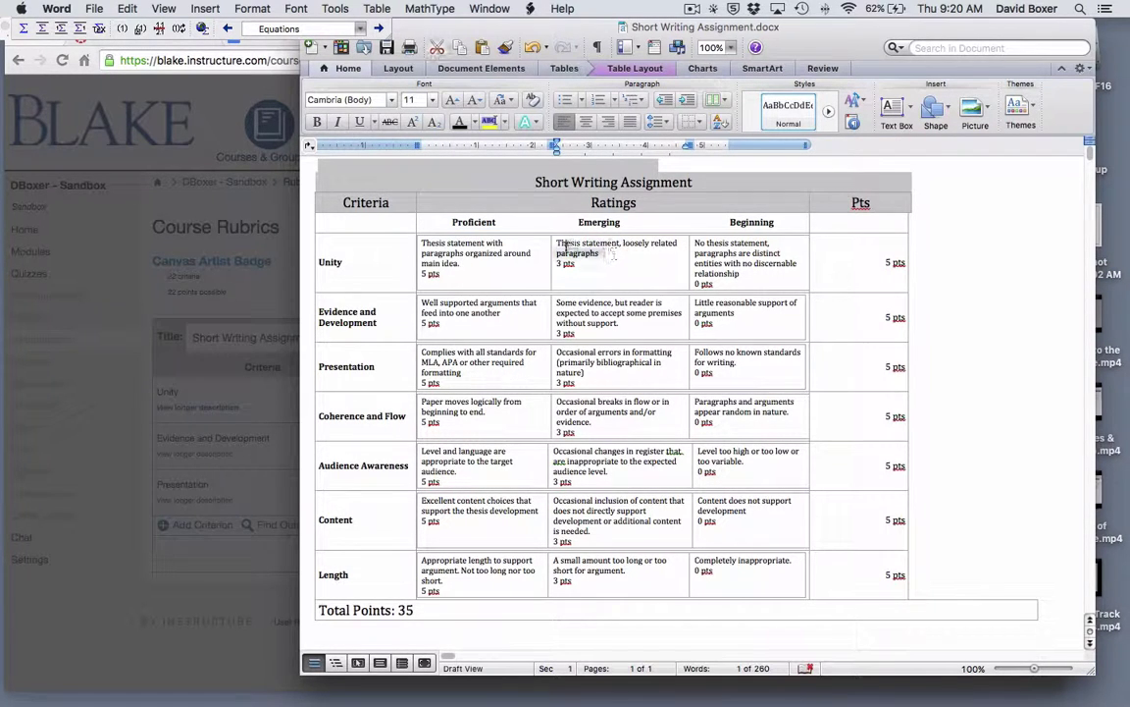
shift+click(567, 247)
key(super+c)
click(206, 381)
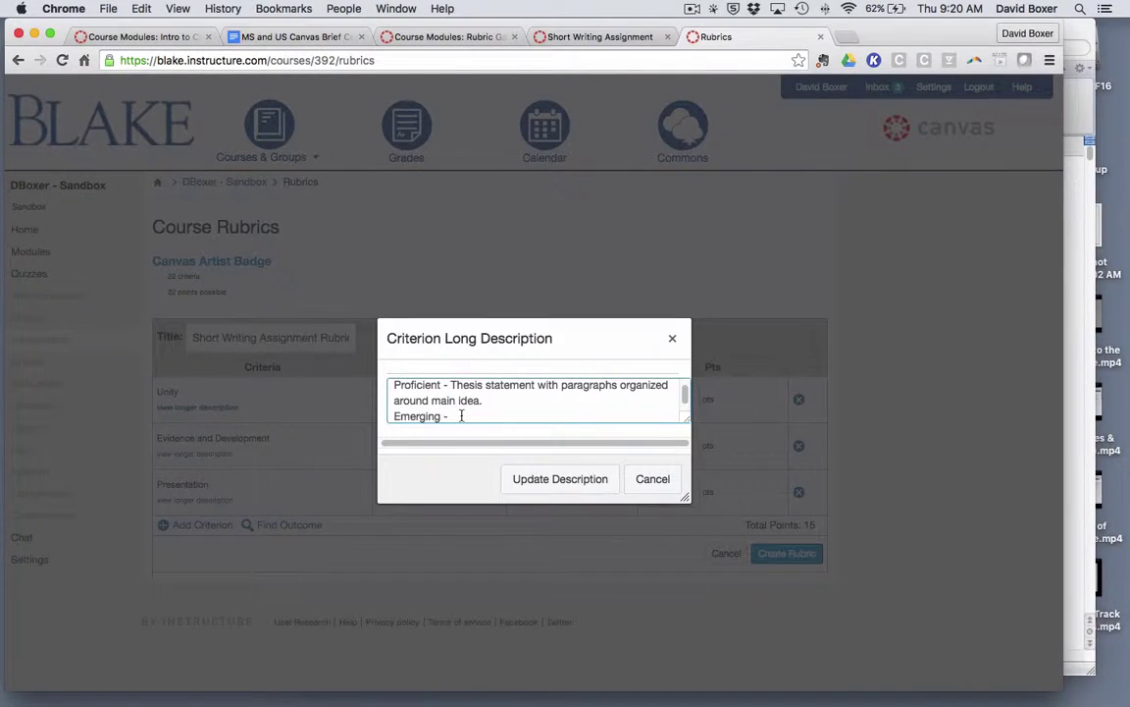
key(super+v)
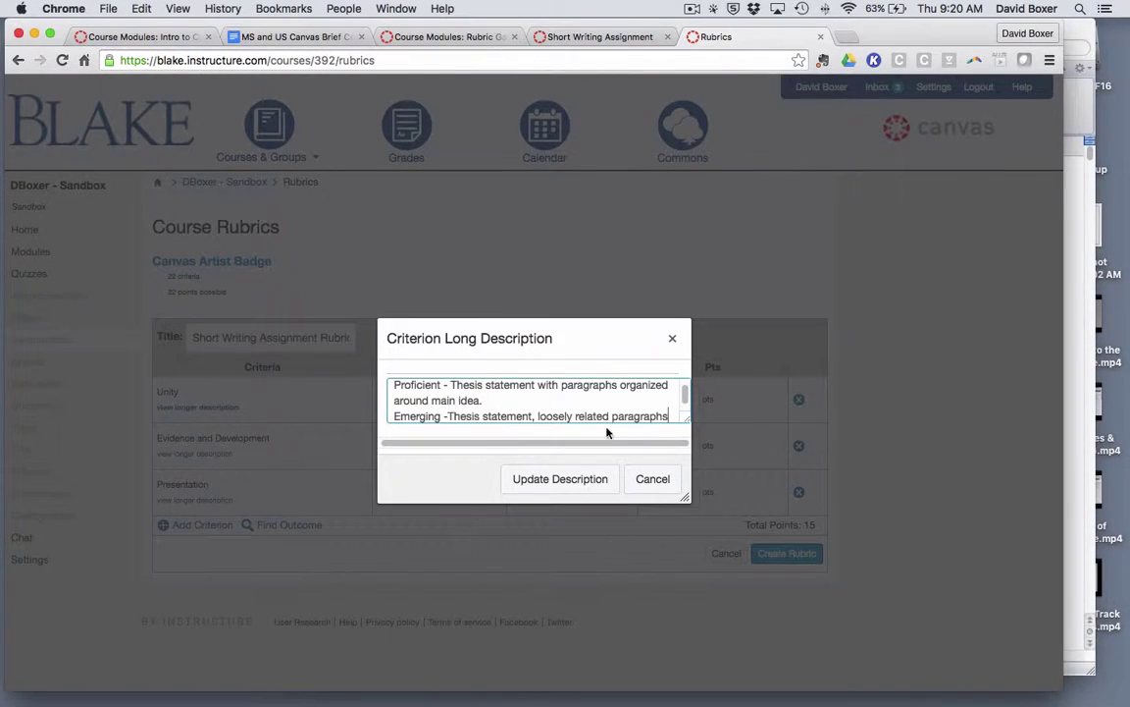
click(448, 417)
drag(688, 422, 736, 528)
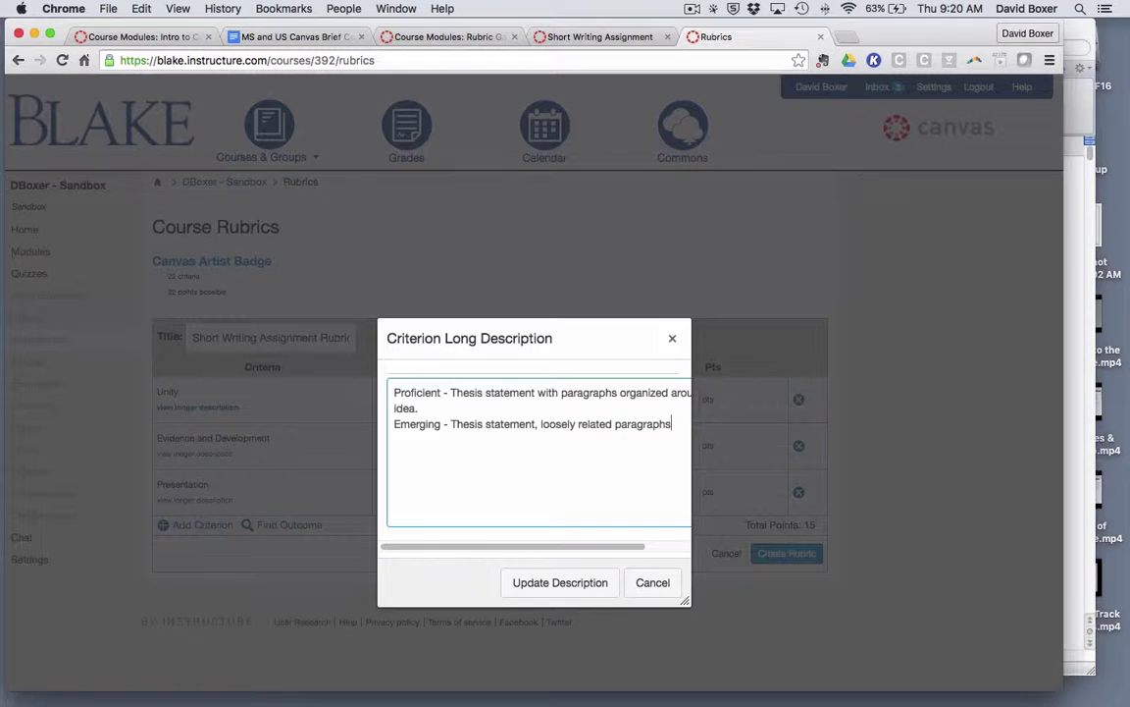
Add a 'Beginning -' line with Unity's Beginning descriptor and update the description
key(Return)
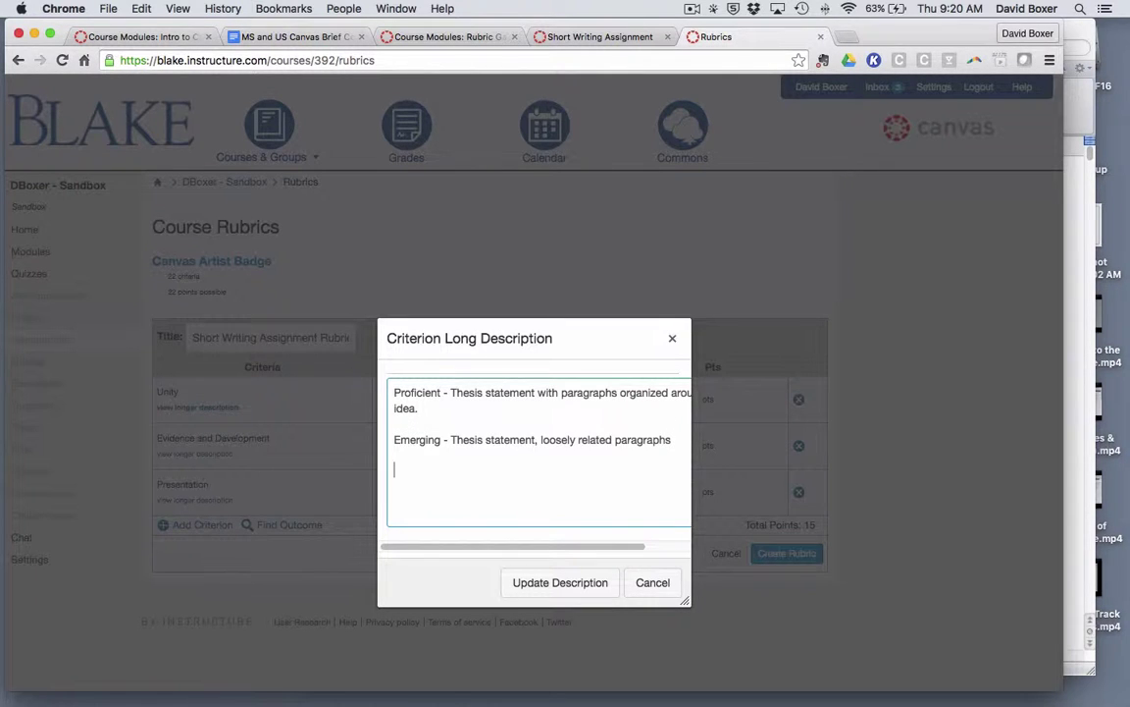
text(ing -)
click(1095, 300)
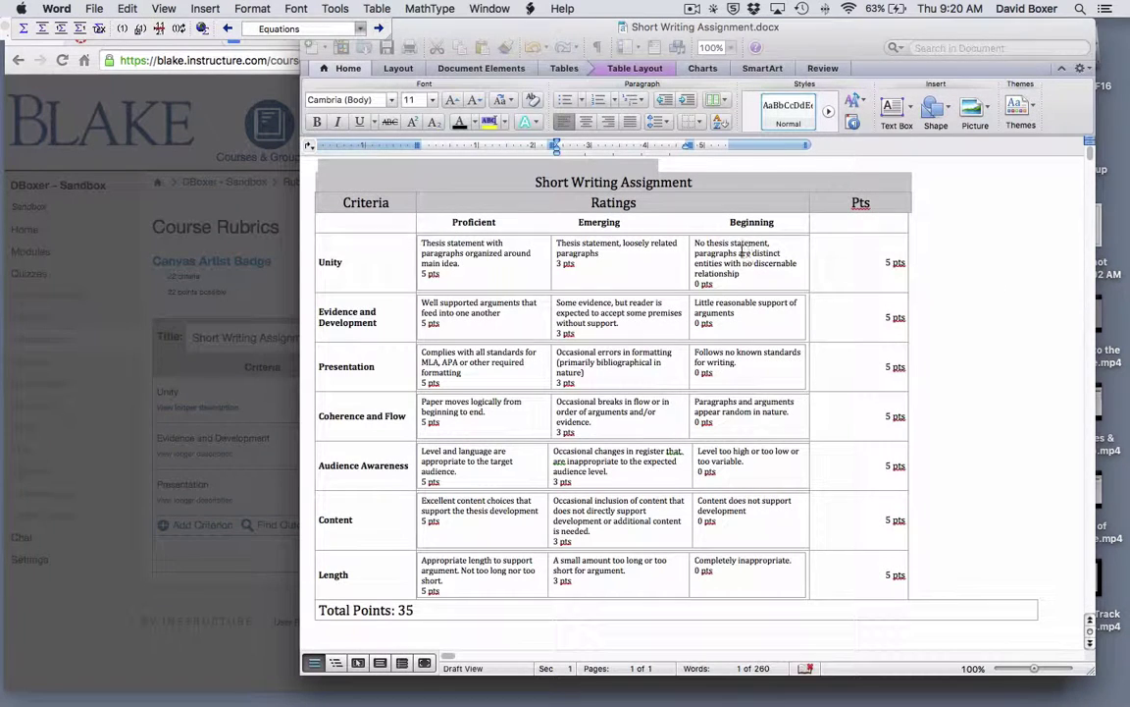
triple_click(702, 246)
key(super+c)
click(245, 447)
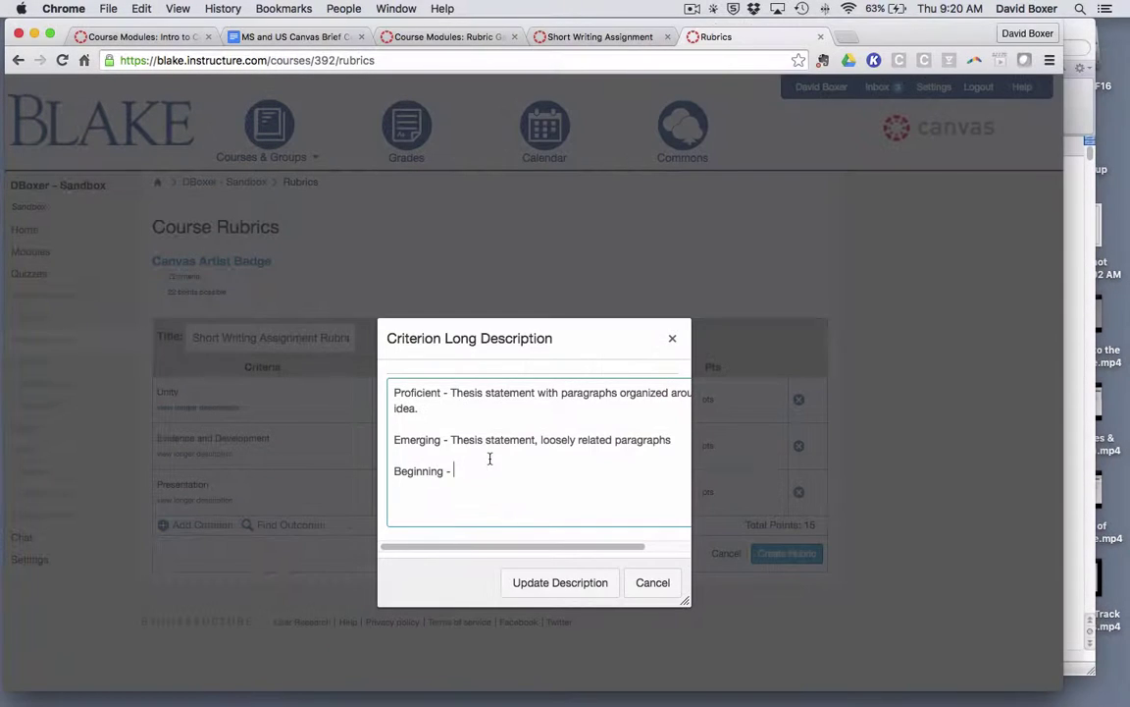
key(super+v)
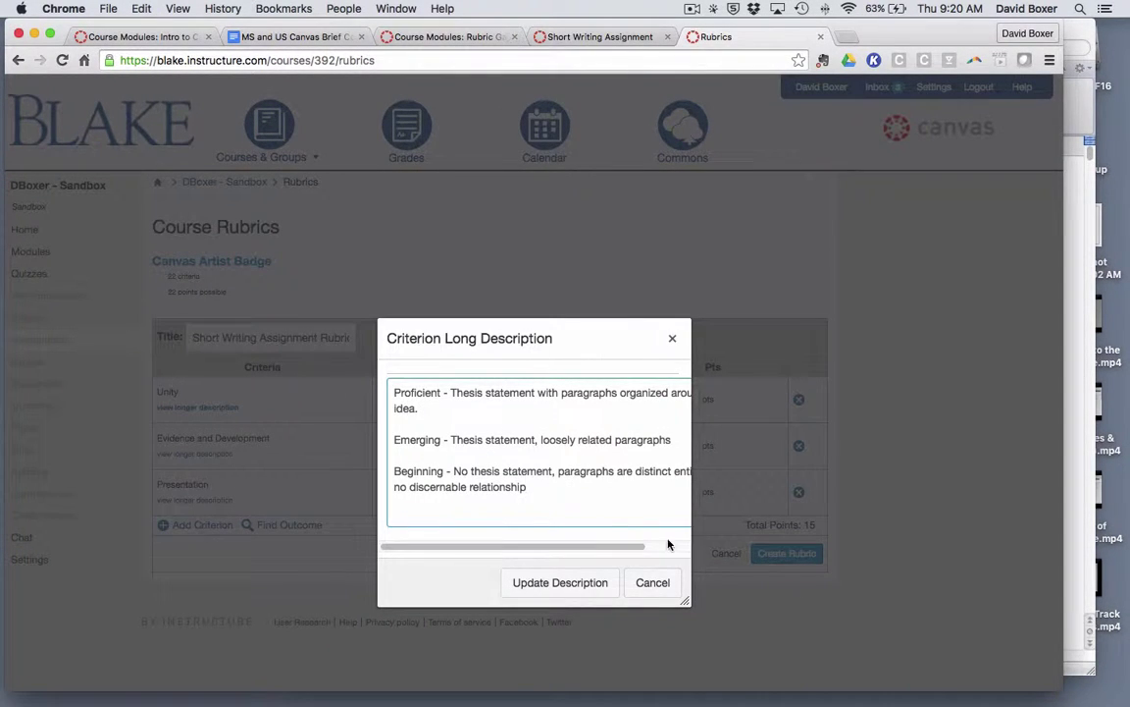
text(.)
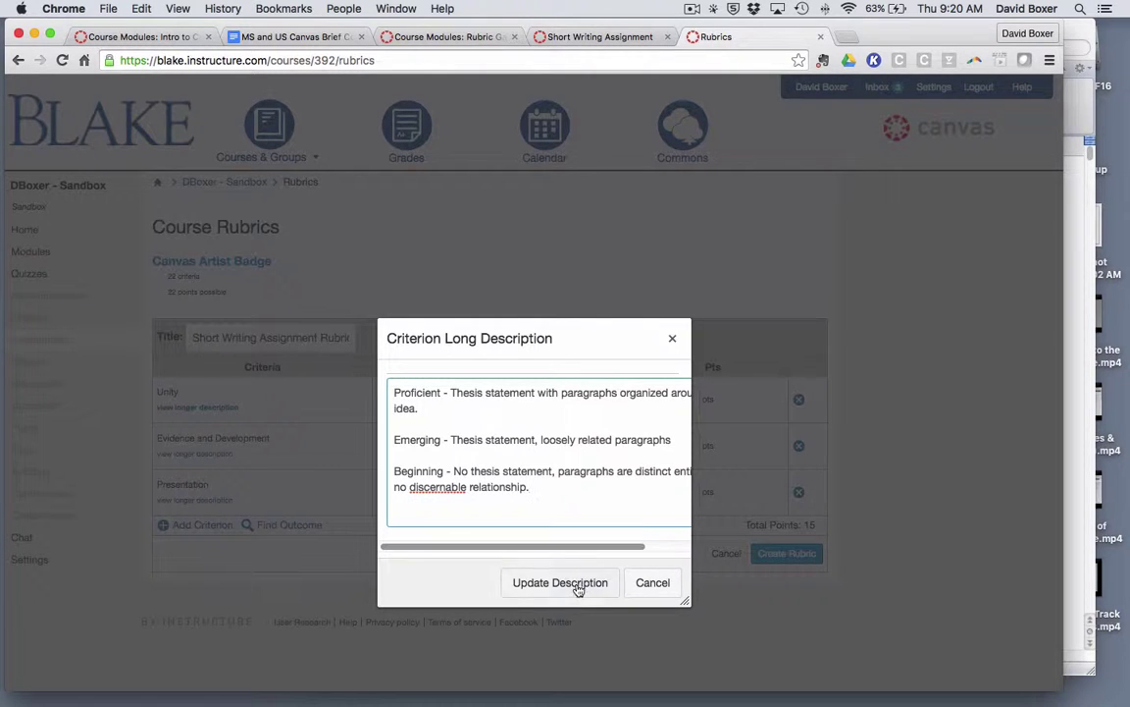
right_click(447, 488)
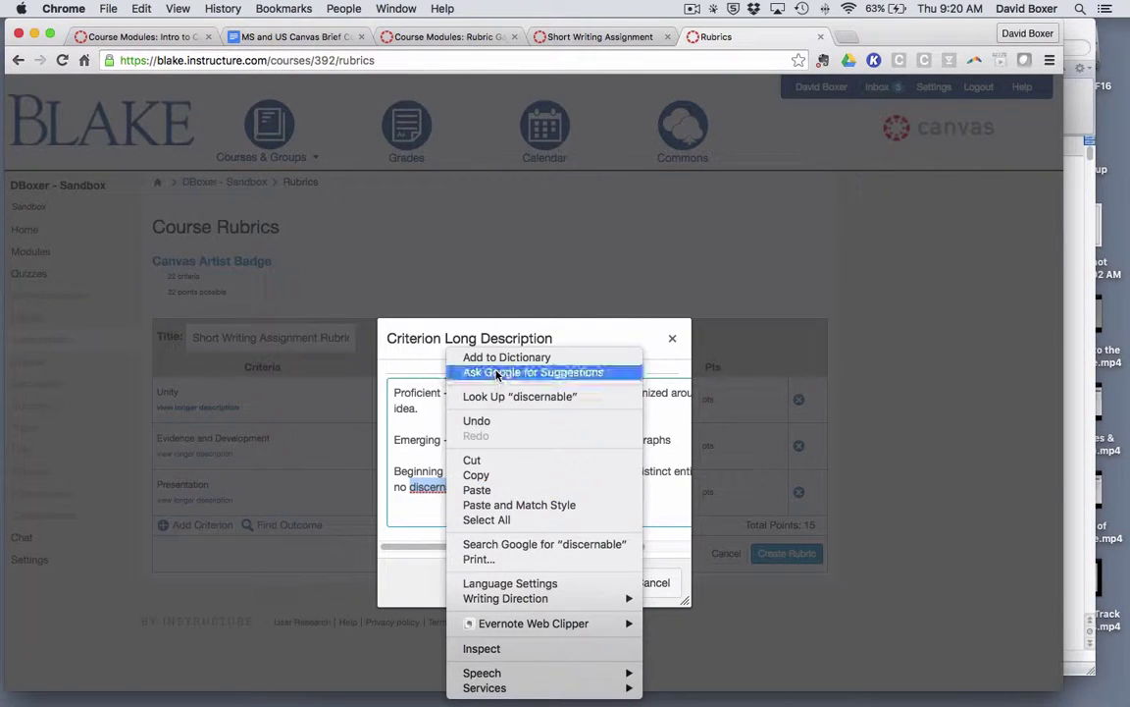
click(370, 576)
click(567, 583)
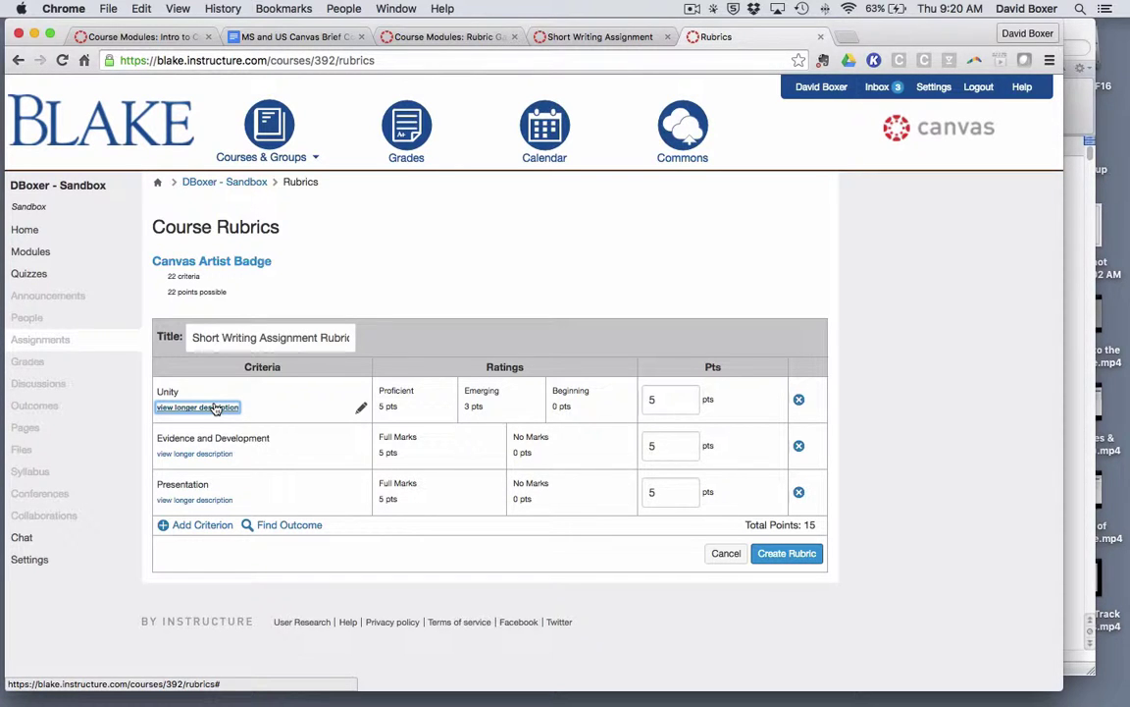
Rename the Evidence and Development Full Marks rating to Proficient
click(437, 407)
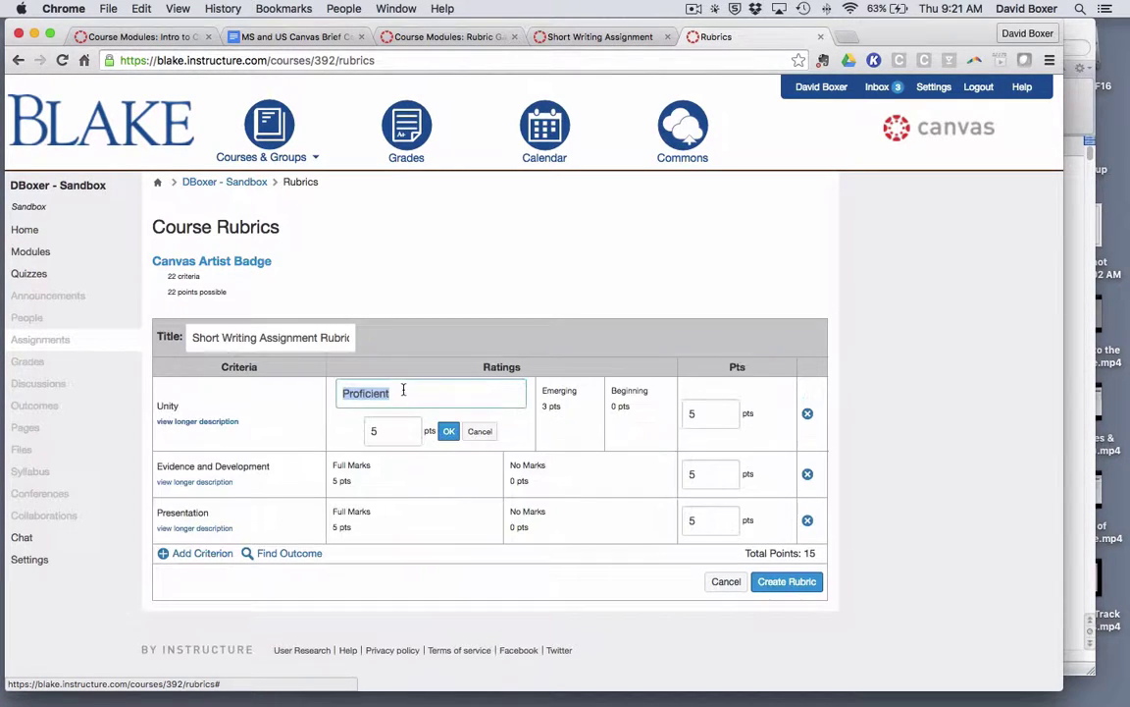
click(474, 486)
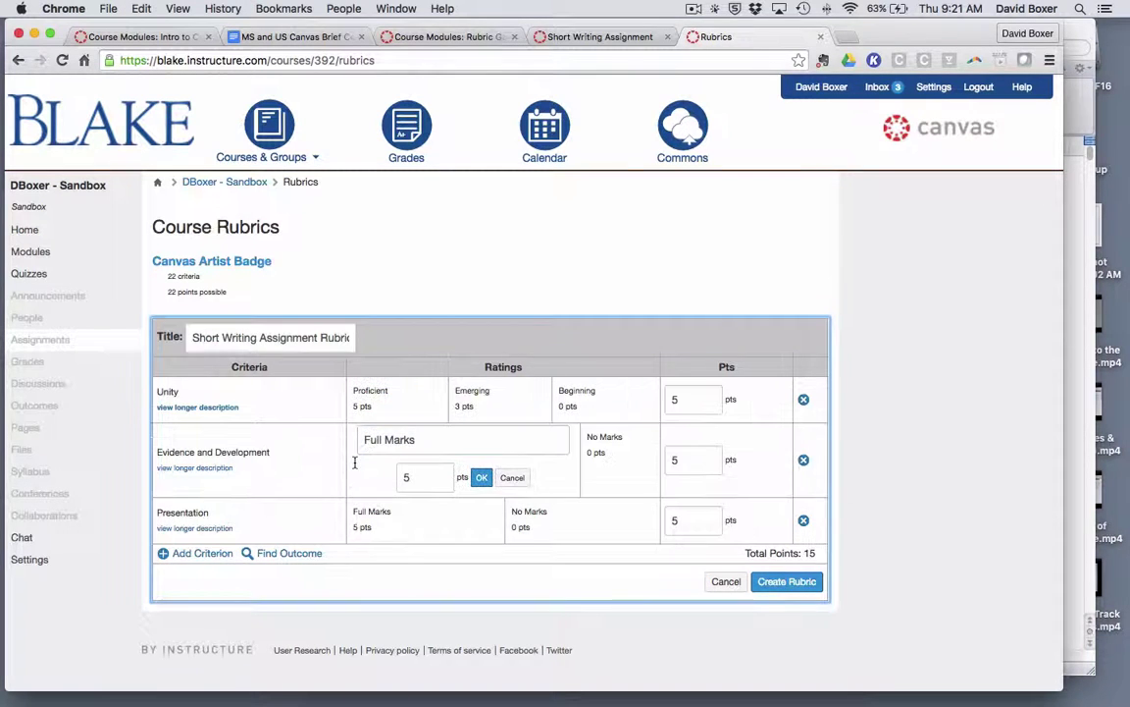
click(379, 441)
key(super+a)
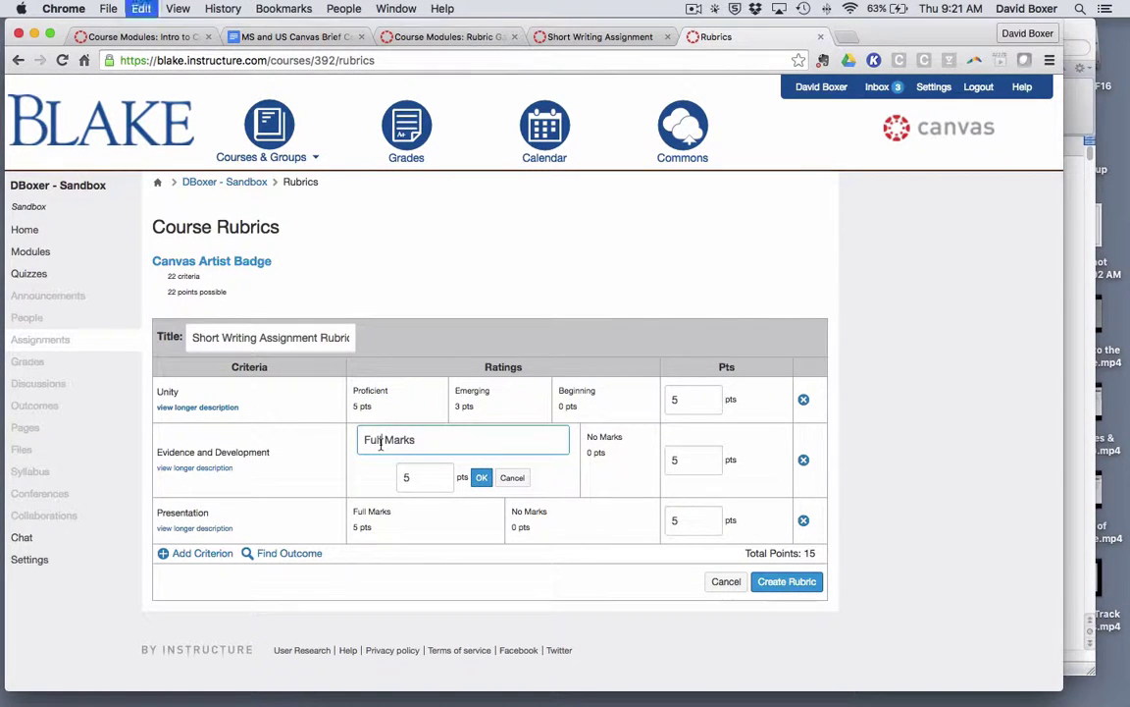
key(super+v)
click(614, 446)
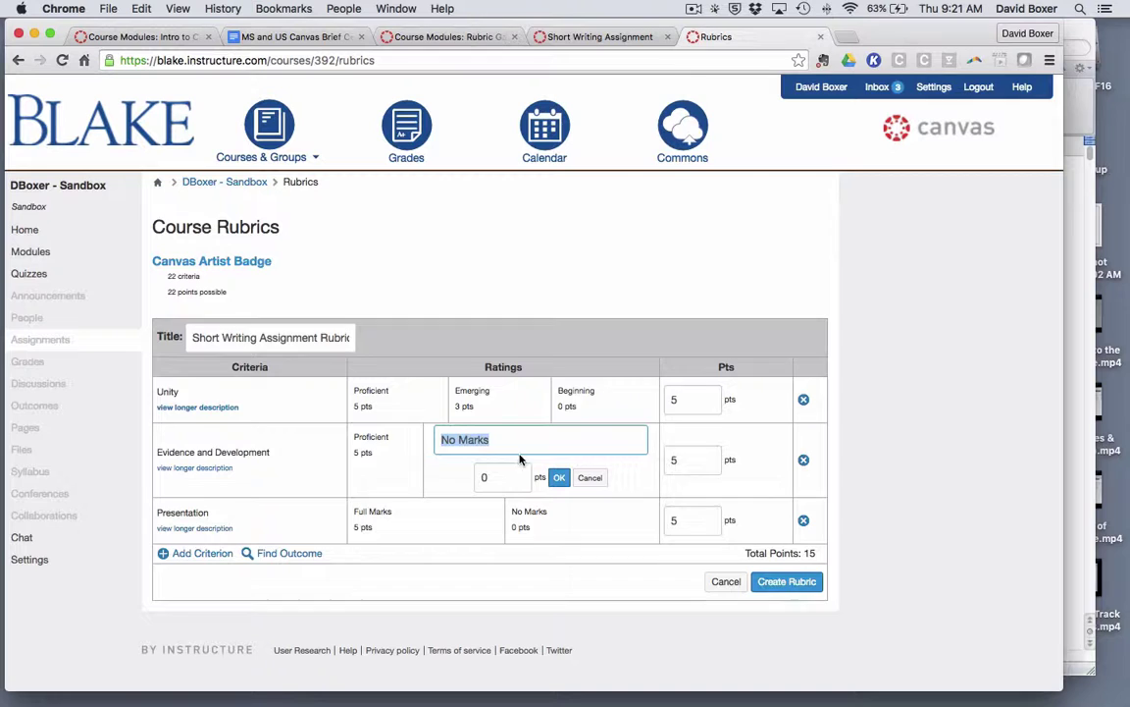
Add an Emerging rating worth 3 pts to Evidence and Development
click(477, 392)
click(502, 480)
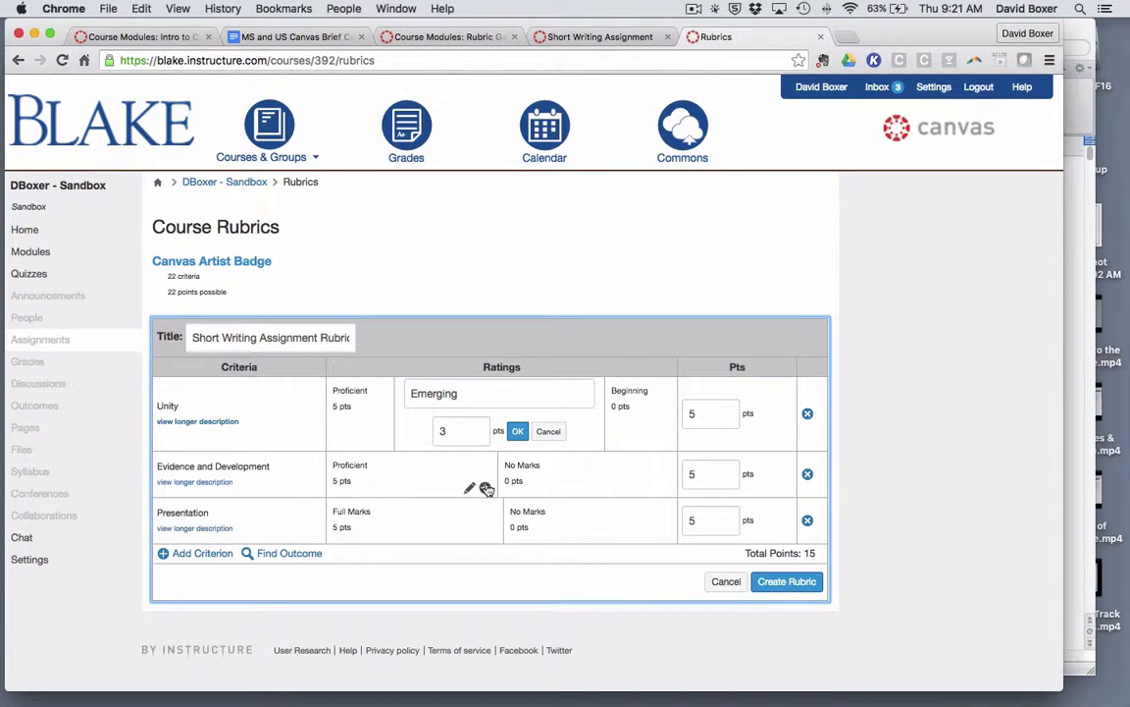
click(485, 487)
click(444, 437)
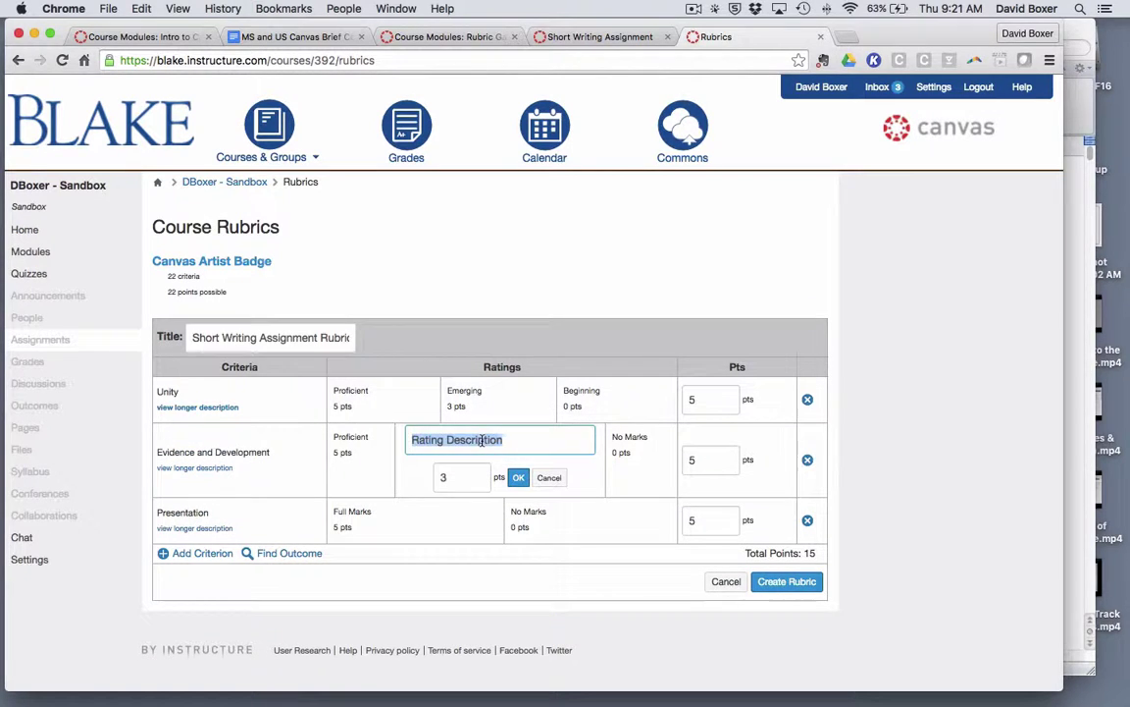
text(Emerging)
click(578, 391)
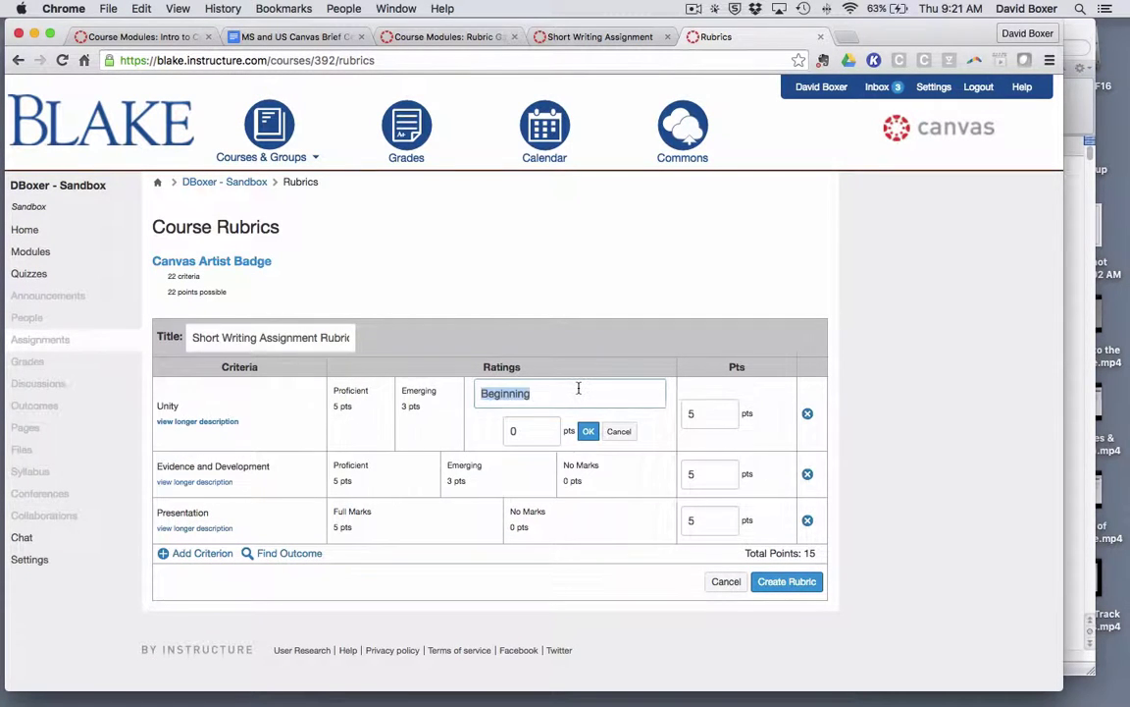
Rename the Evidence and Development No Marks rating to Beginning at 0 pts
click(581, 464)
click(581, 464)
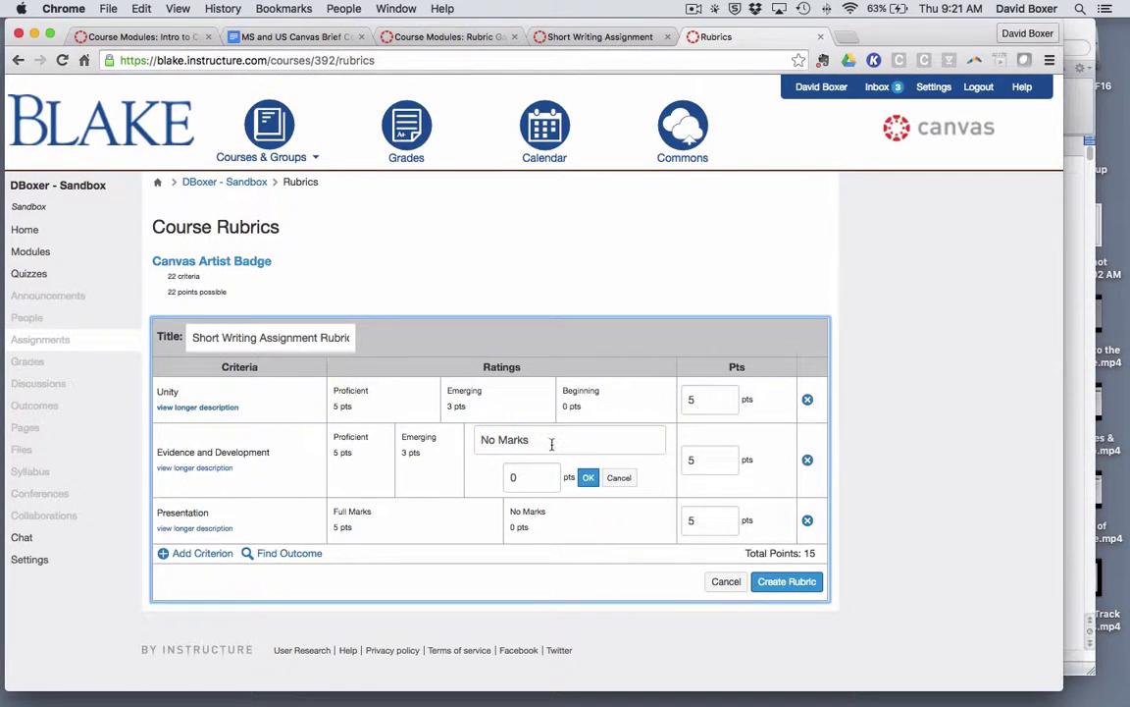
text(Beginning)
click(585, 478)
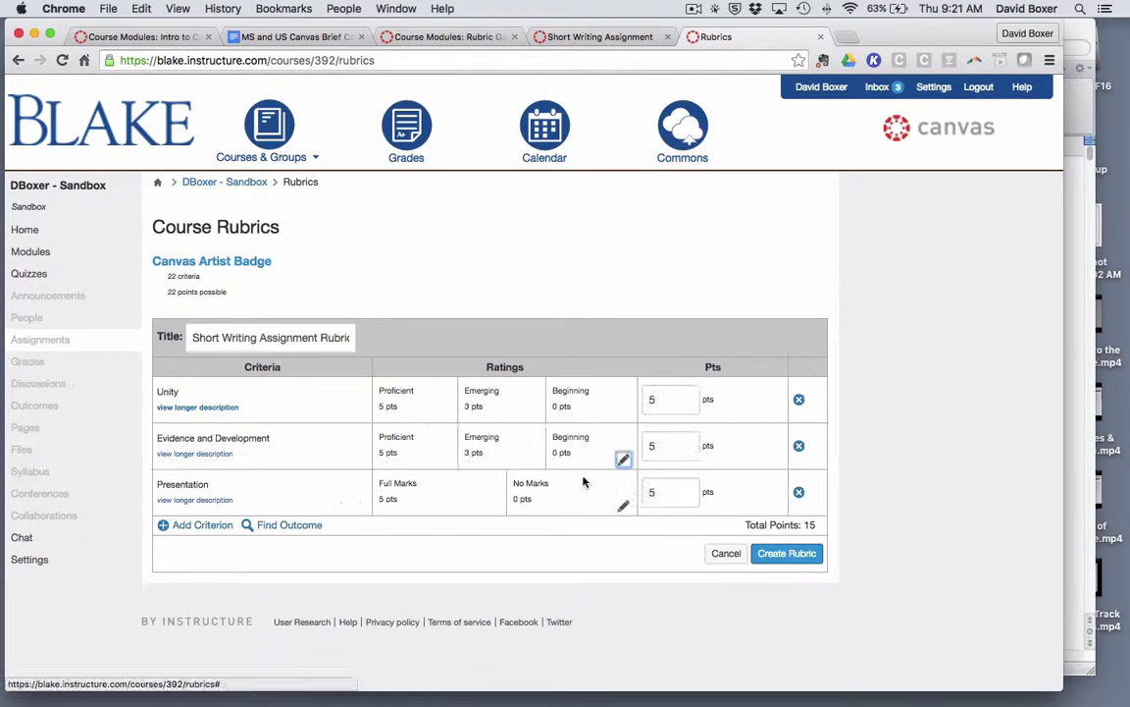
Confirm Length's Beginning 0 pts rating and review Unity's long description
click(694, 8)
click(714, 54)
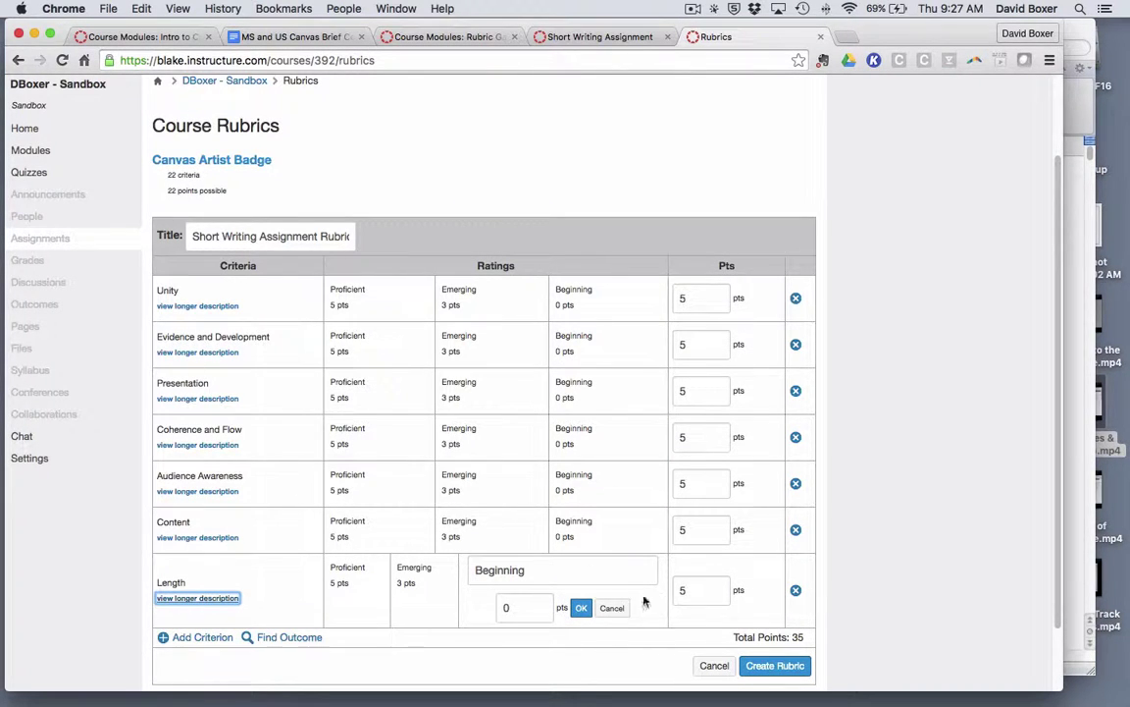
click(583, 610)
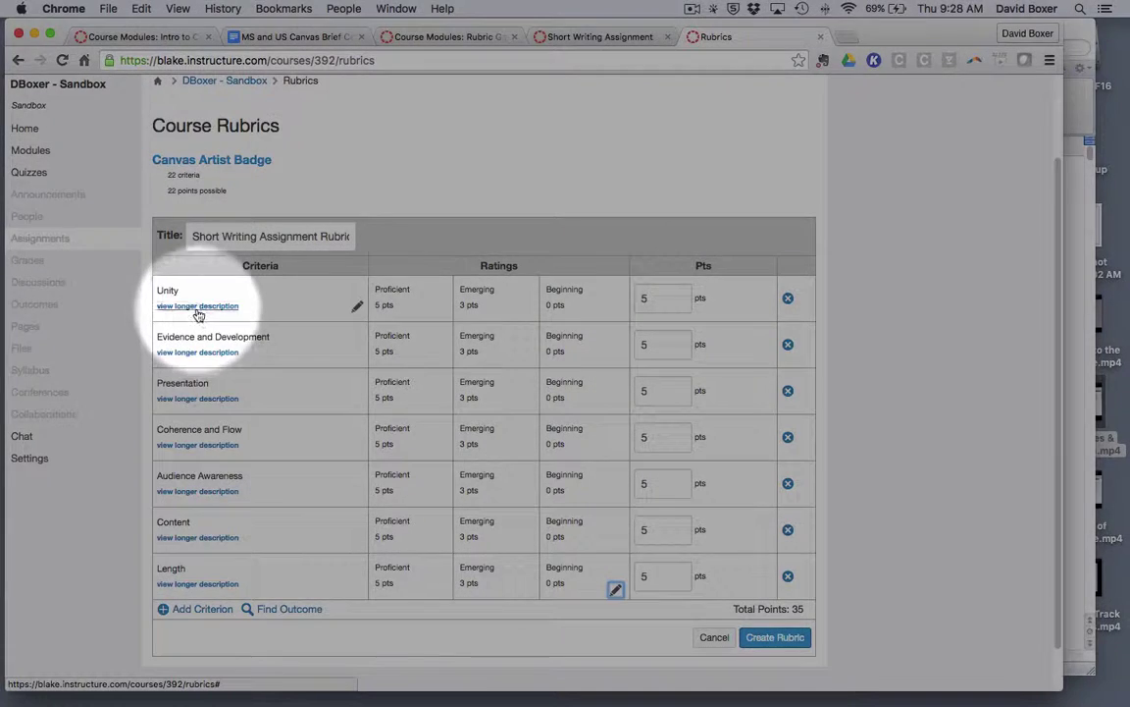
click(226, 308)
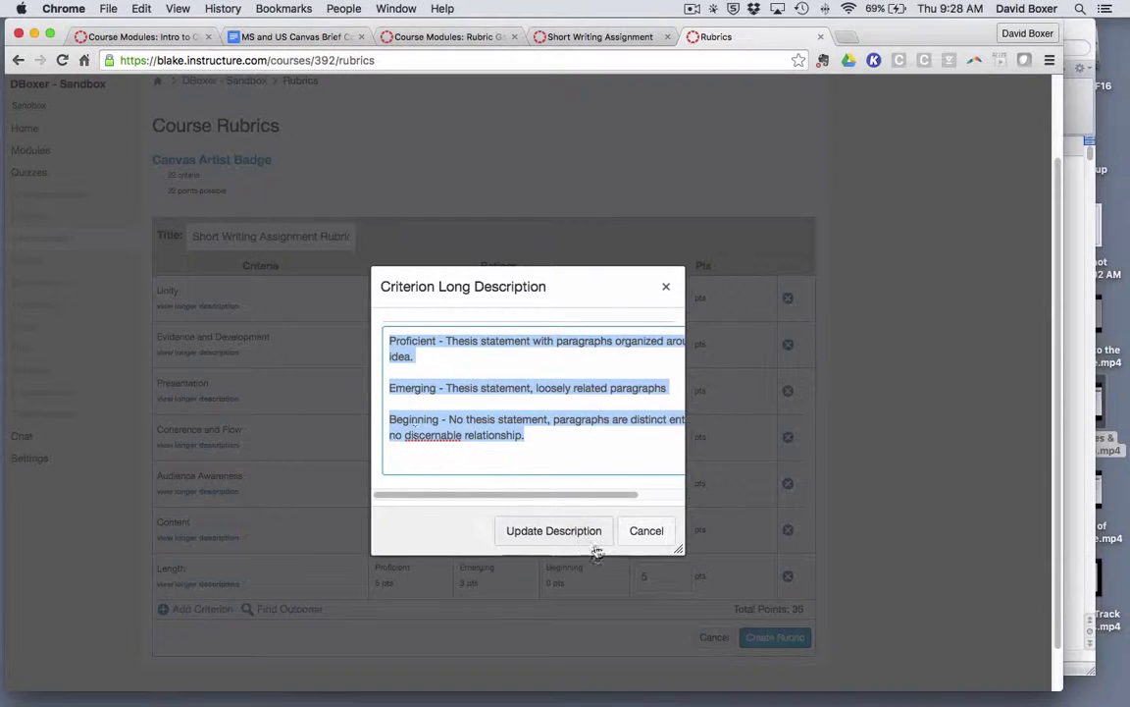
click(577, 539)
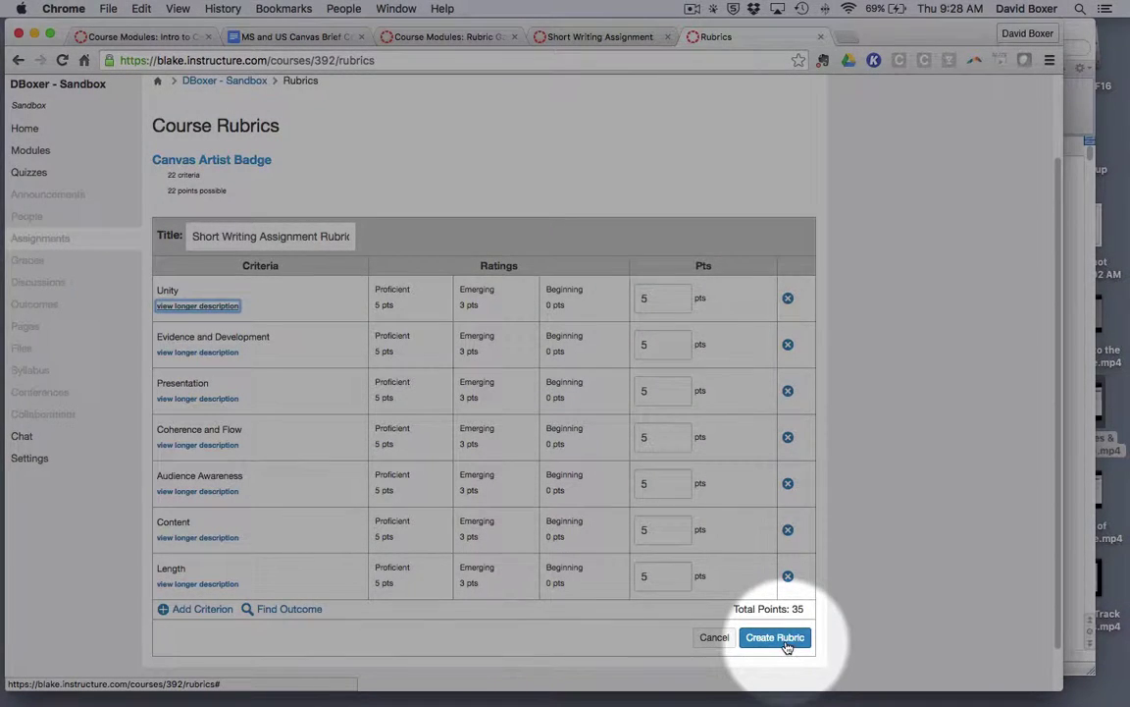
Create the rubric and scroll through the saved 35-point rubric's criteria
click(774, 637)
scroll(451, 484, up, 2)
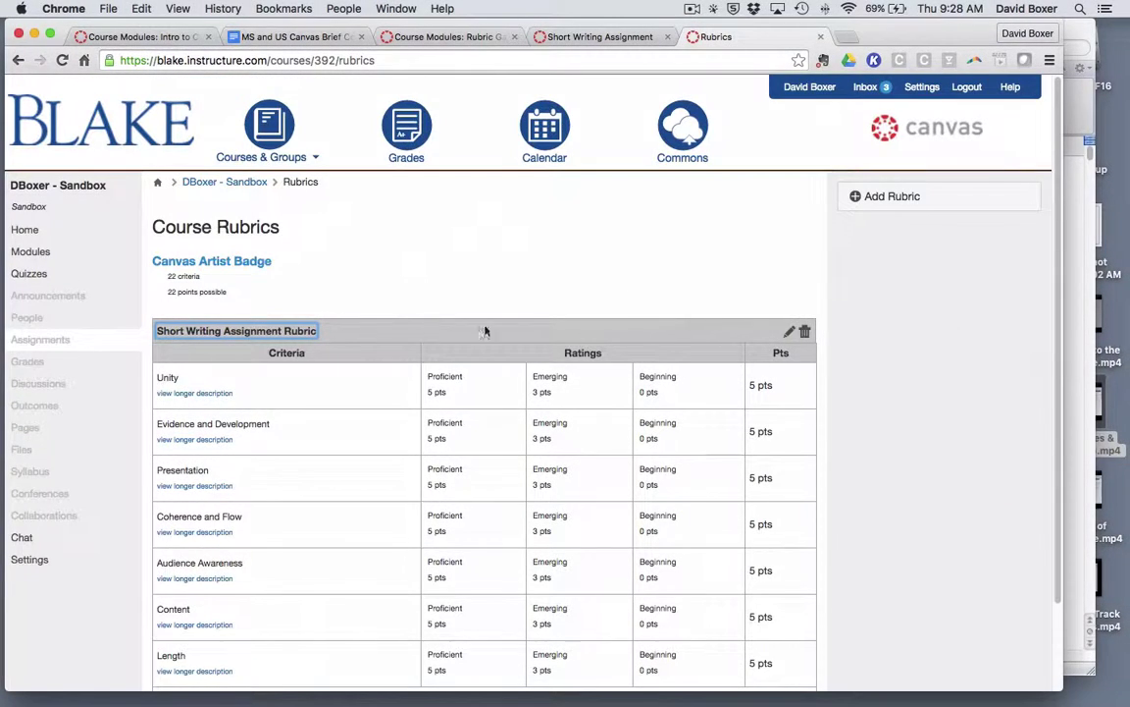
scroll(191, 321, down, 2)
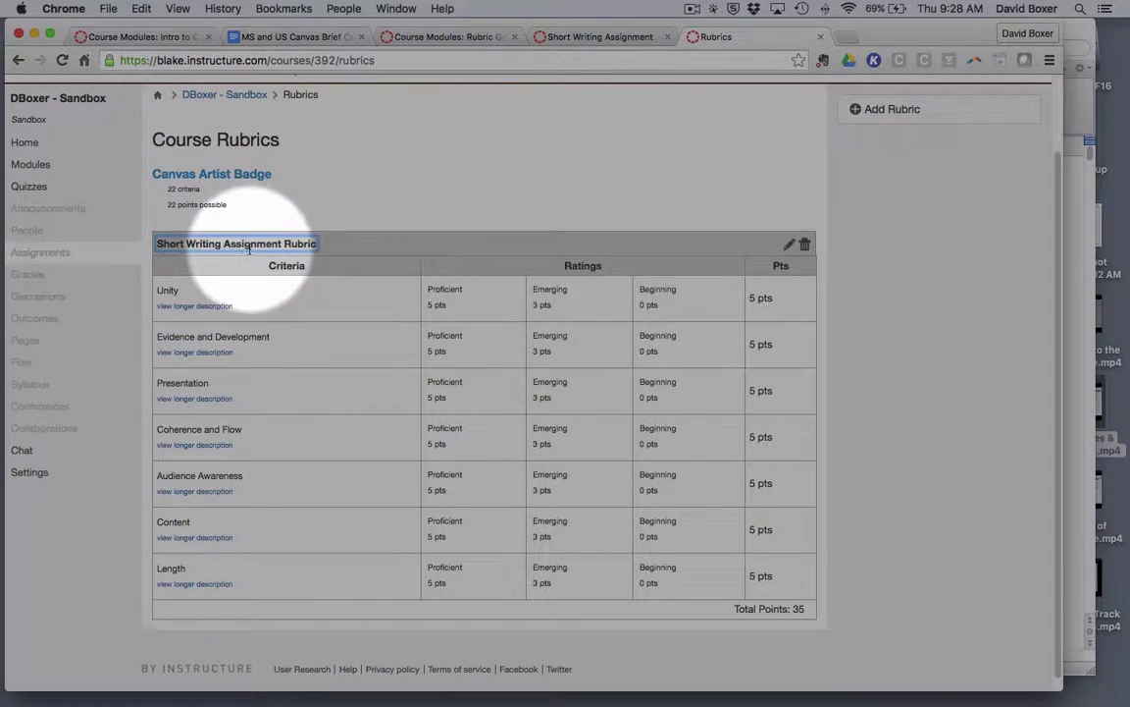
scroll(245, 250, down, 1)
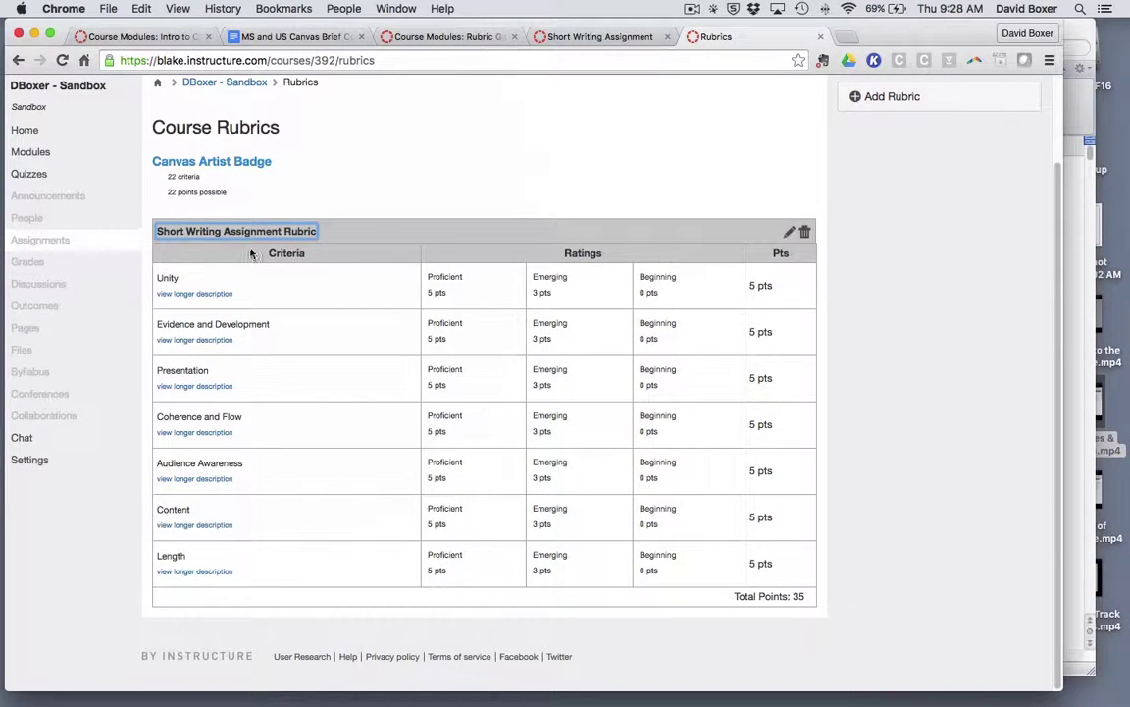